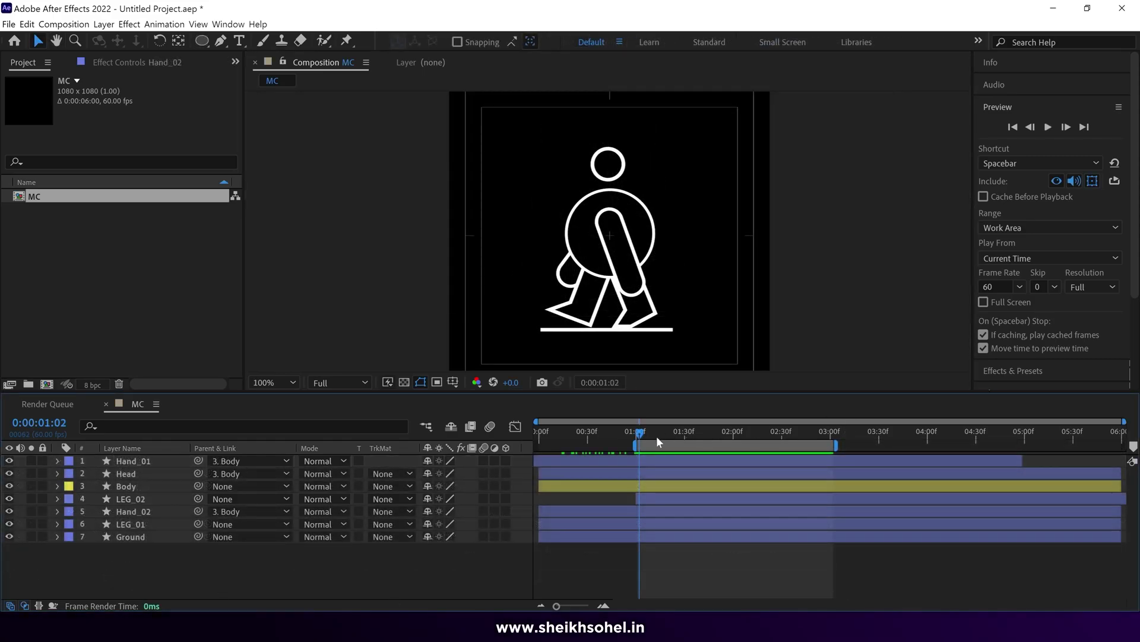
Step: Preview the walk, then draw a large ellipse circle and scale it onto the legs
key("space")
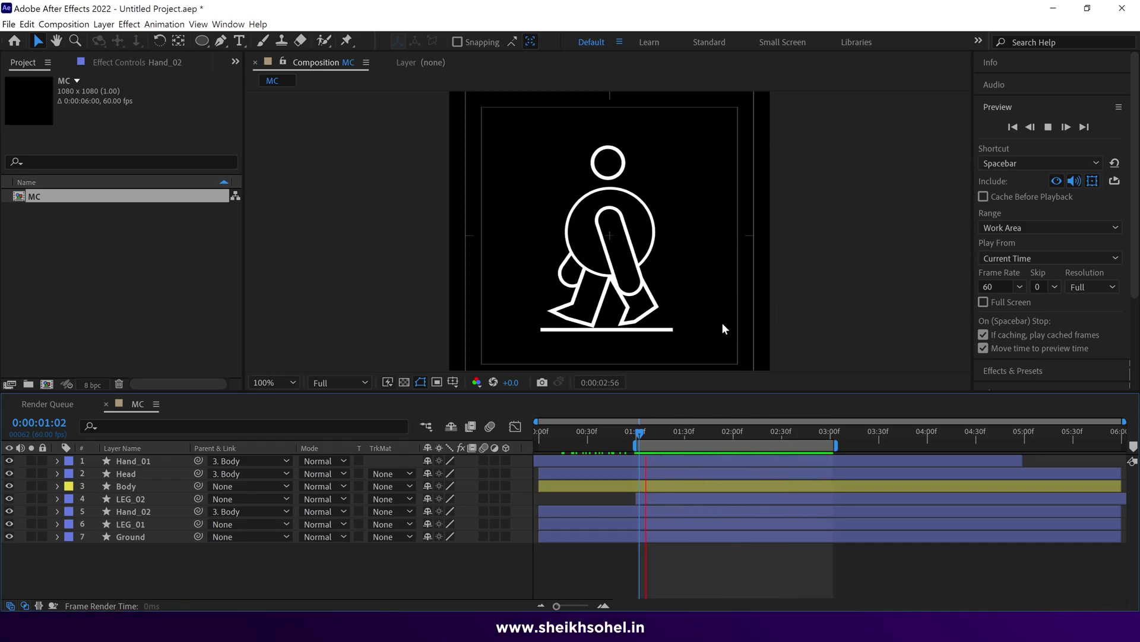
key("space")
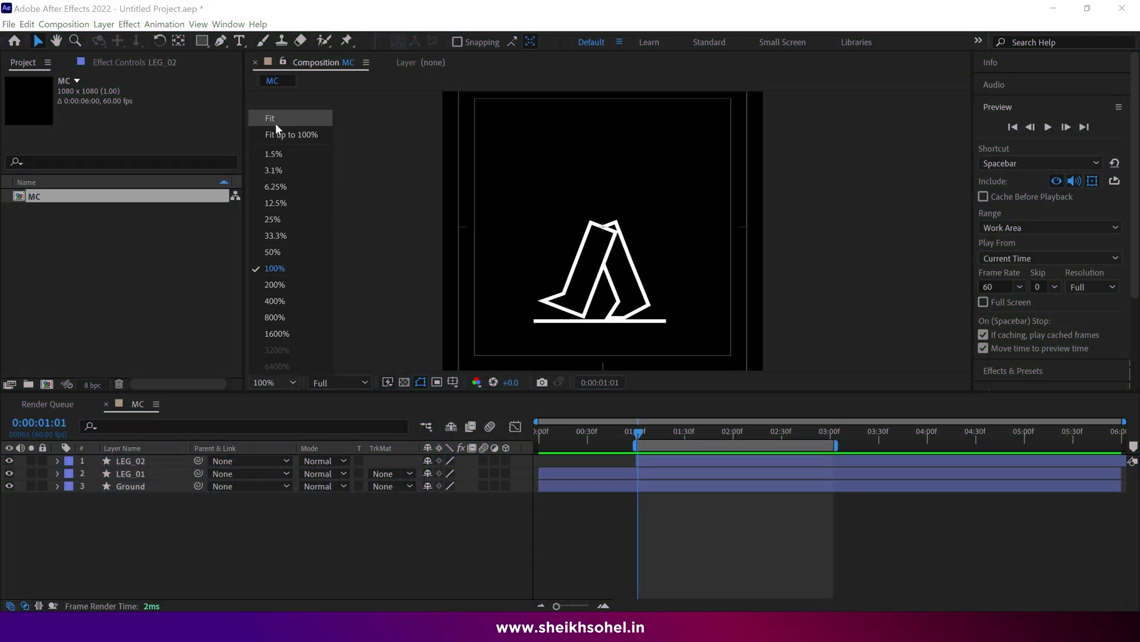
left_click(275, 129)
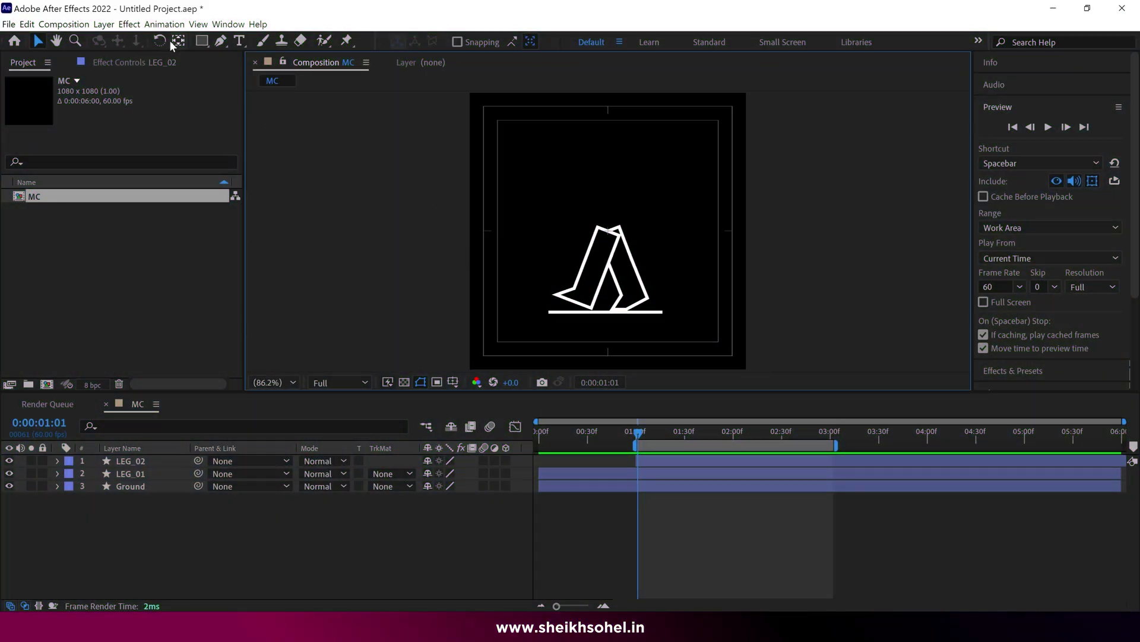
left_click(200, 42)
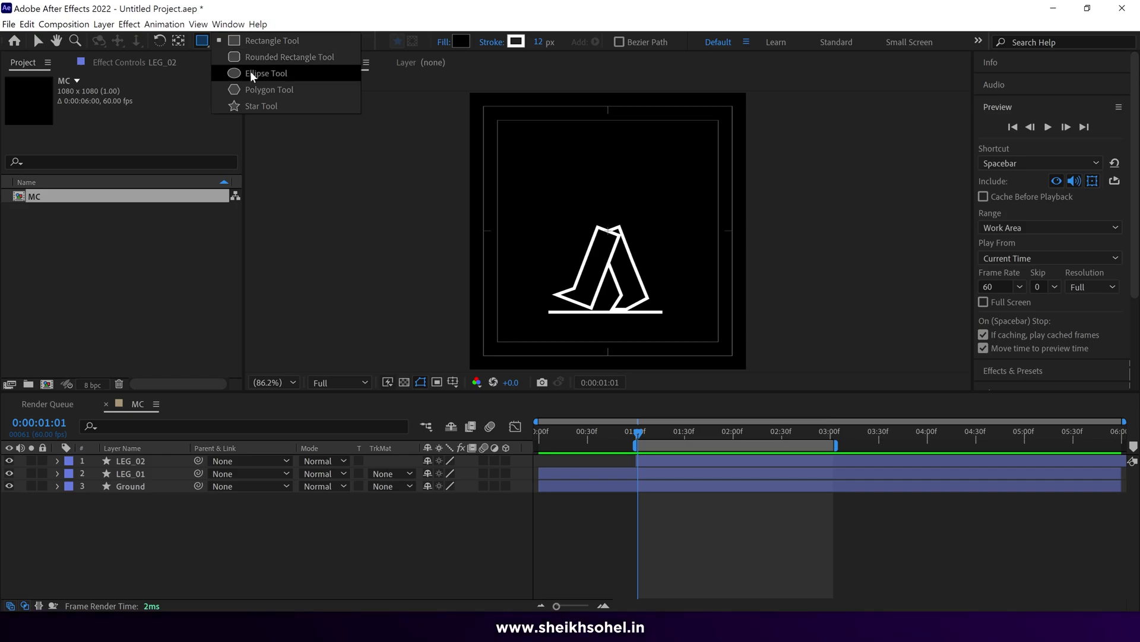
left_click(250, 77)
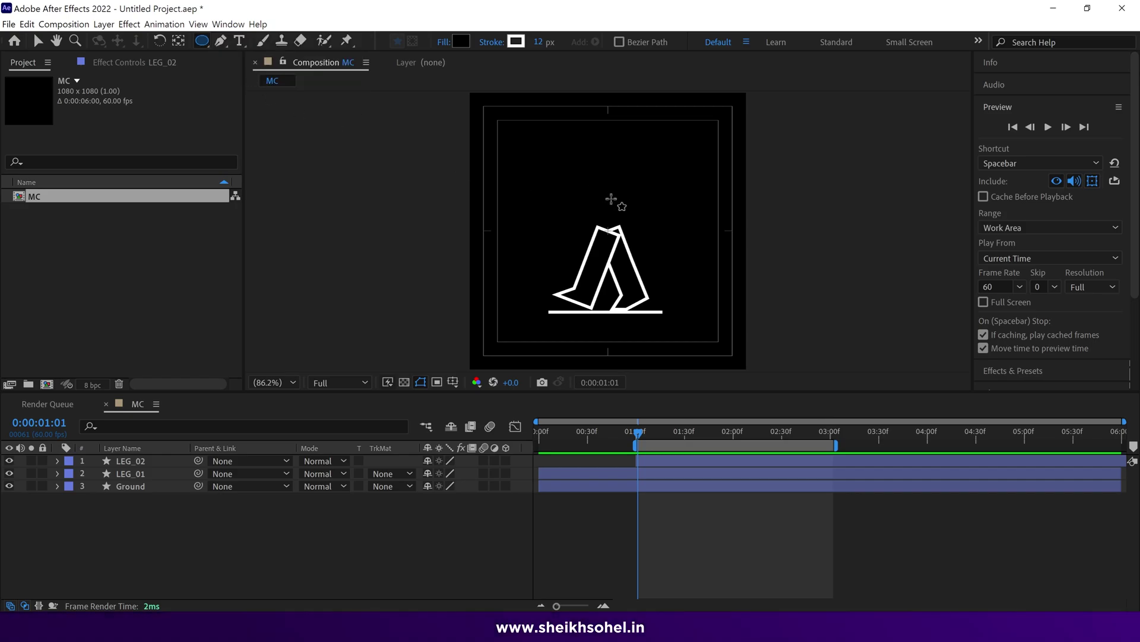
left_click_drag(599, 202, 650, 253)
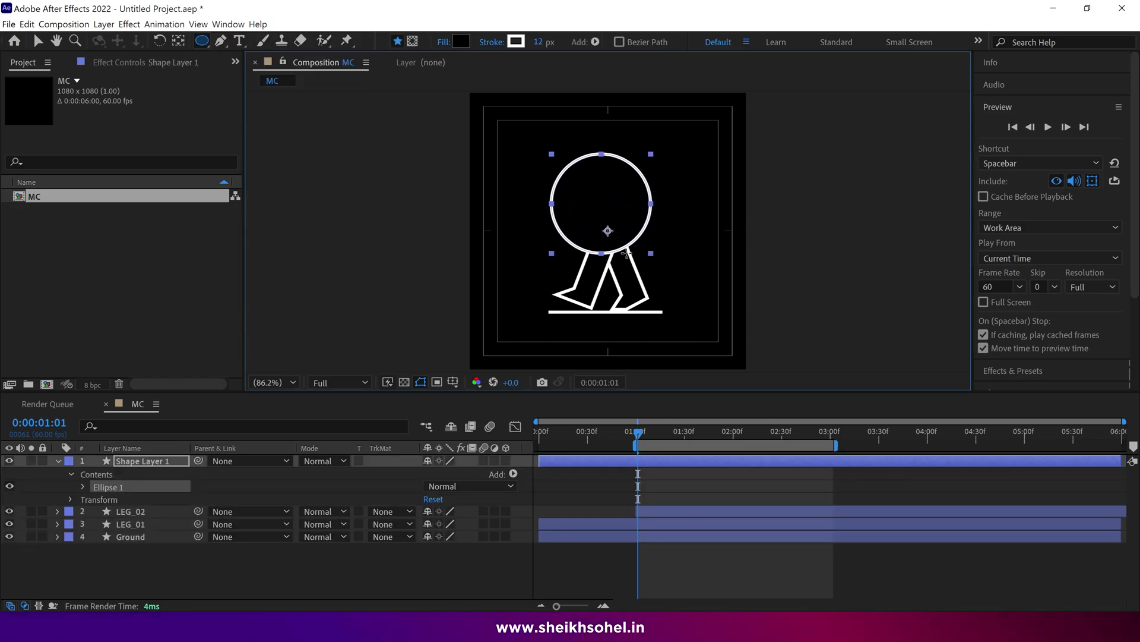
key("v")
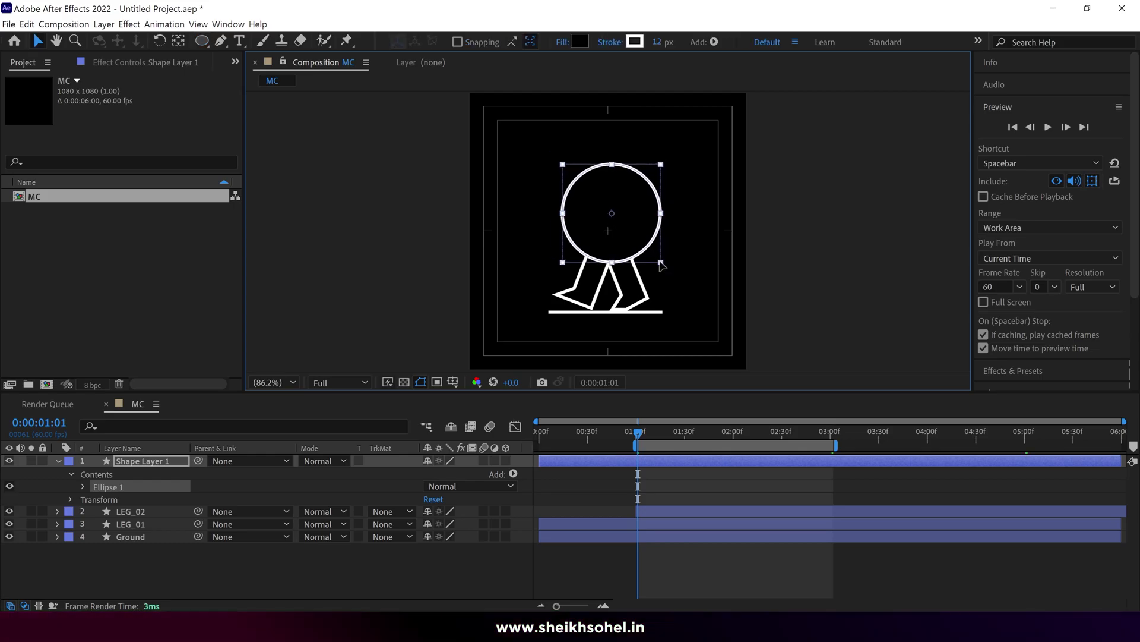
left_click_drag(657, 260, 616, 241)
Step: Draw a small head circle just above the body circle
left_click(154, 459)
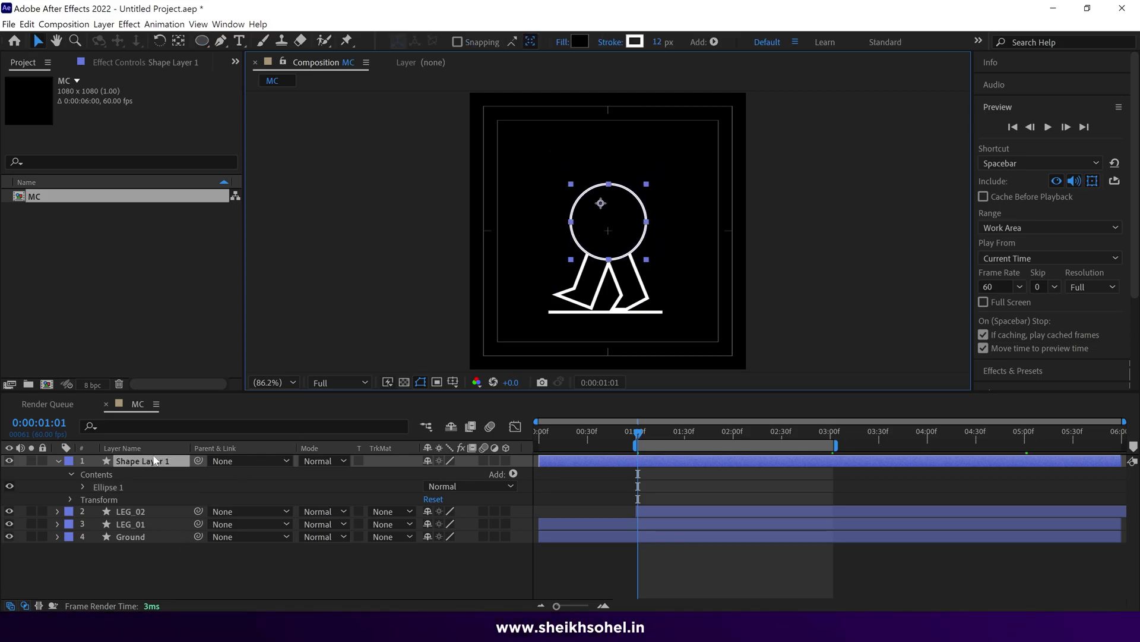
left_click(178, 42)
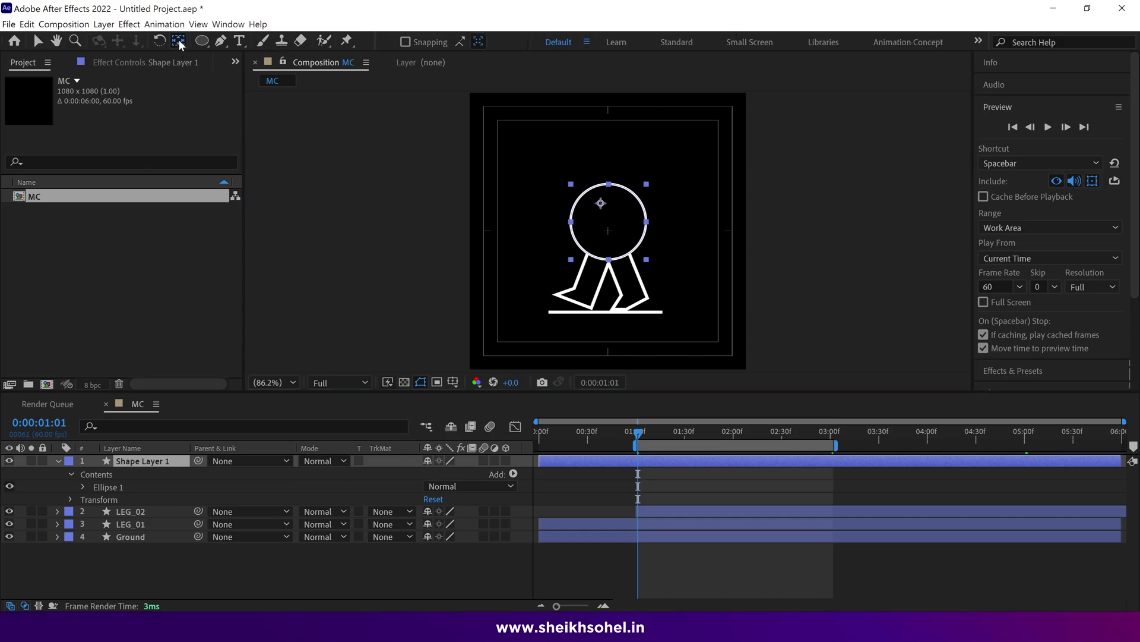
left_click(234, 297)
left_click(202, 41)
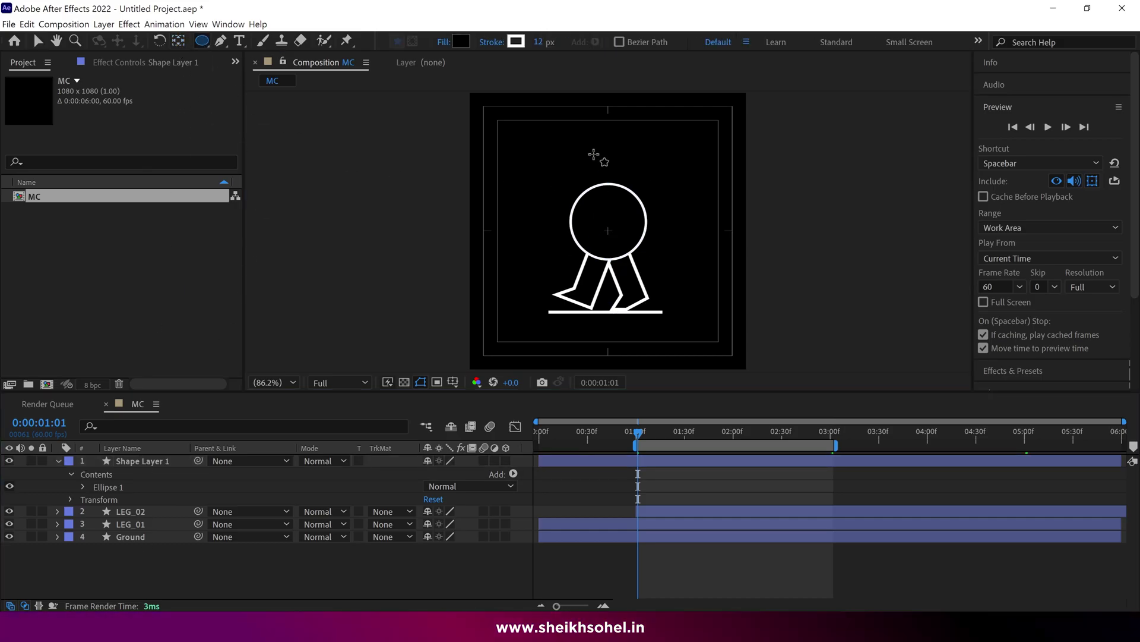
left_click_drag(596, 149, 607, 160)
key("v")
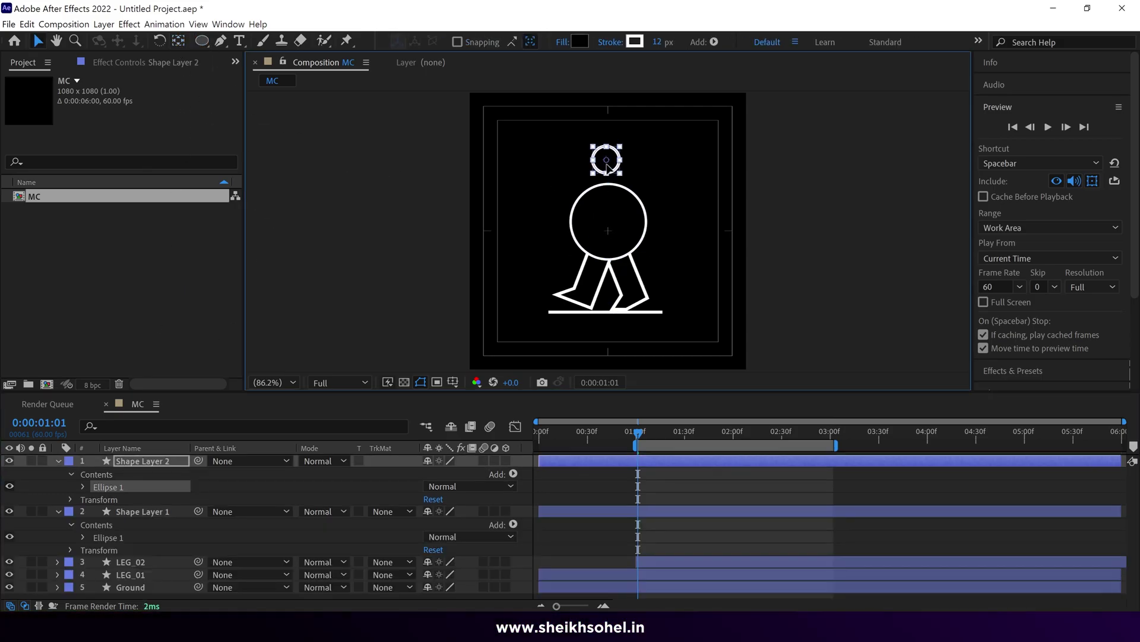
key("Return")
key("y")
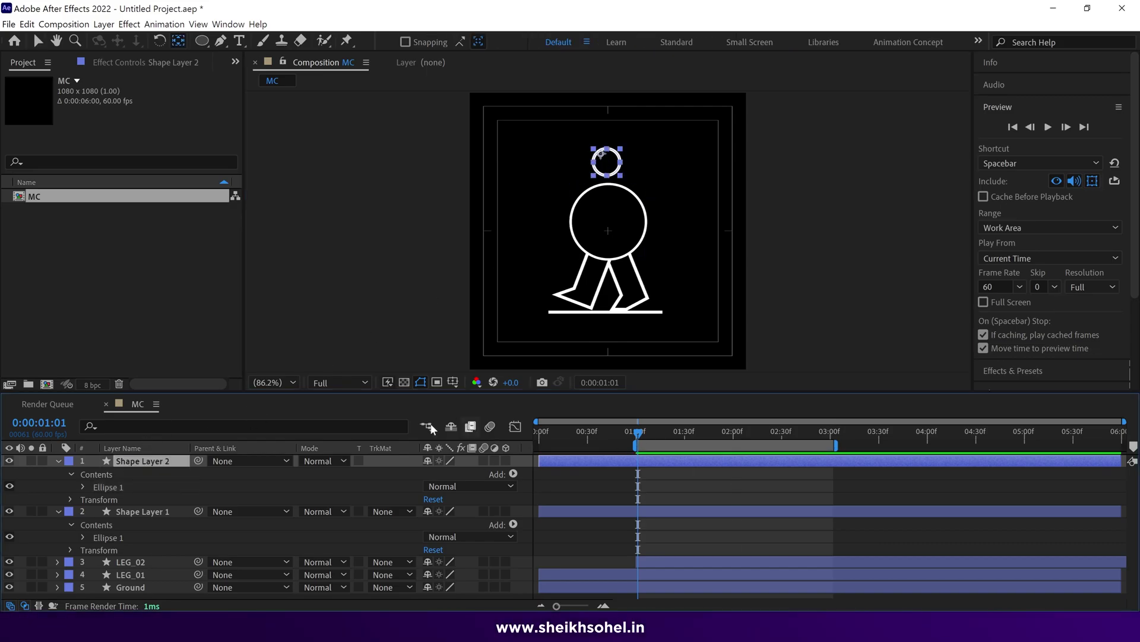
left_click(59, 460)
Step: Rename Shape Layer 1 to Body and Shape Layer 2 to Head
left_click(58, 472)
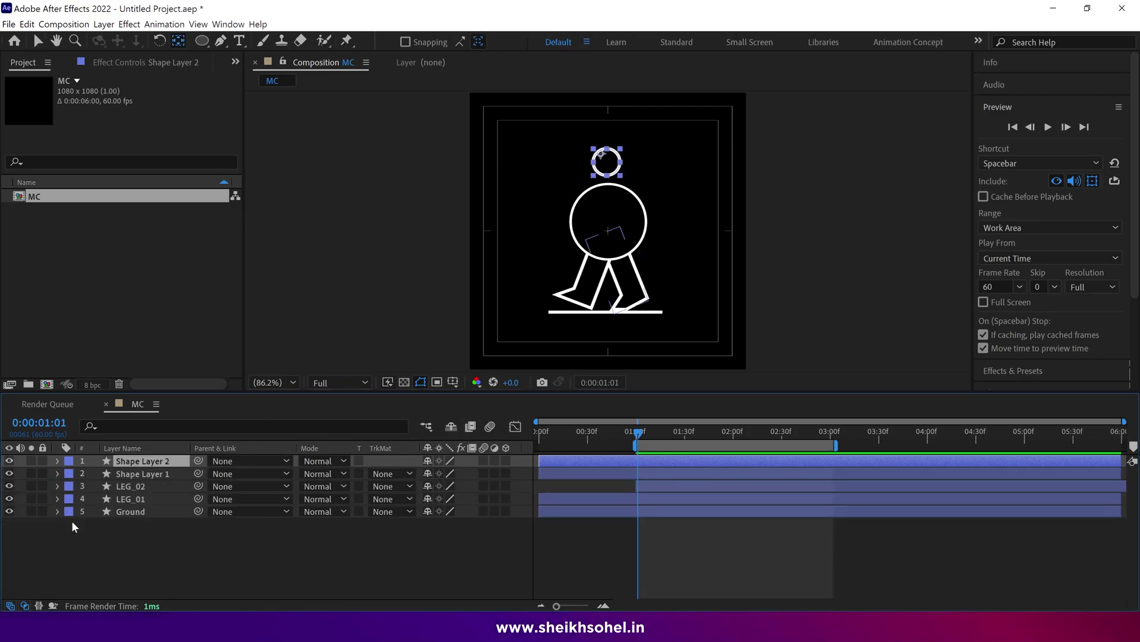
left_click(97, 532)
left_click(156, 474)
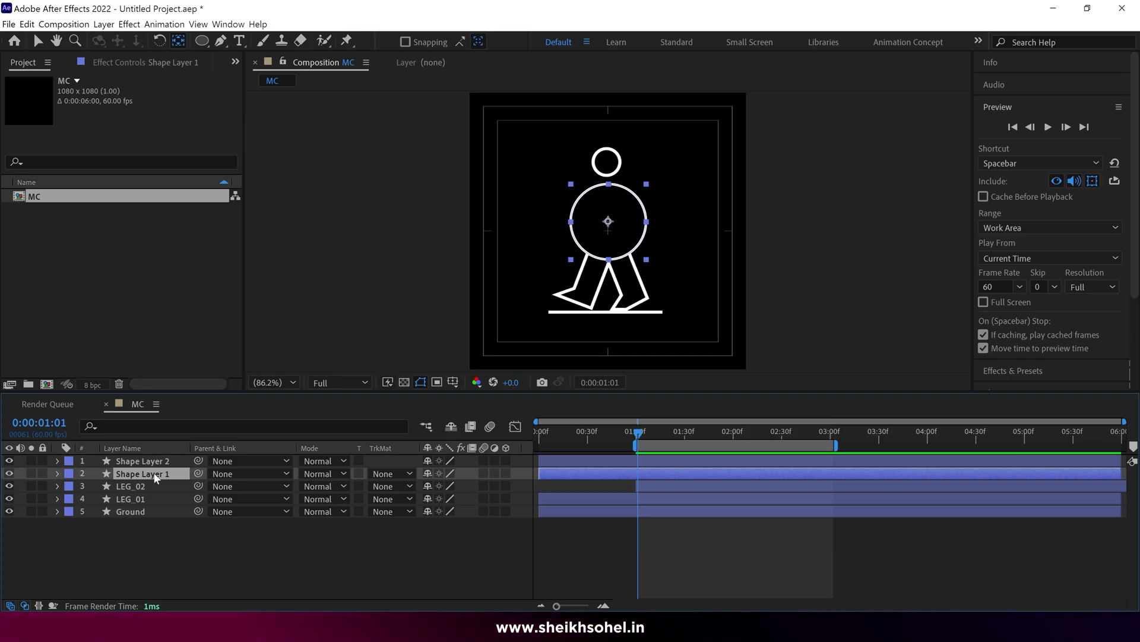
type("Body")
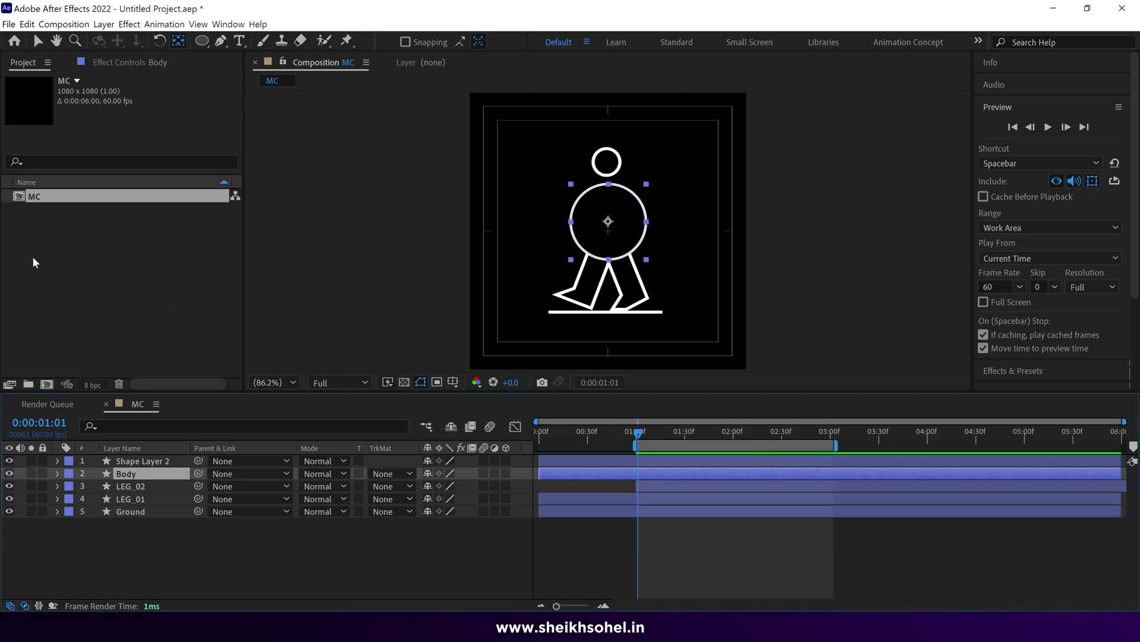
left_click(181, 461)
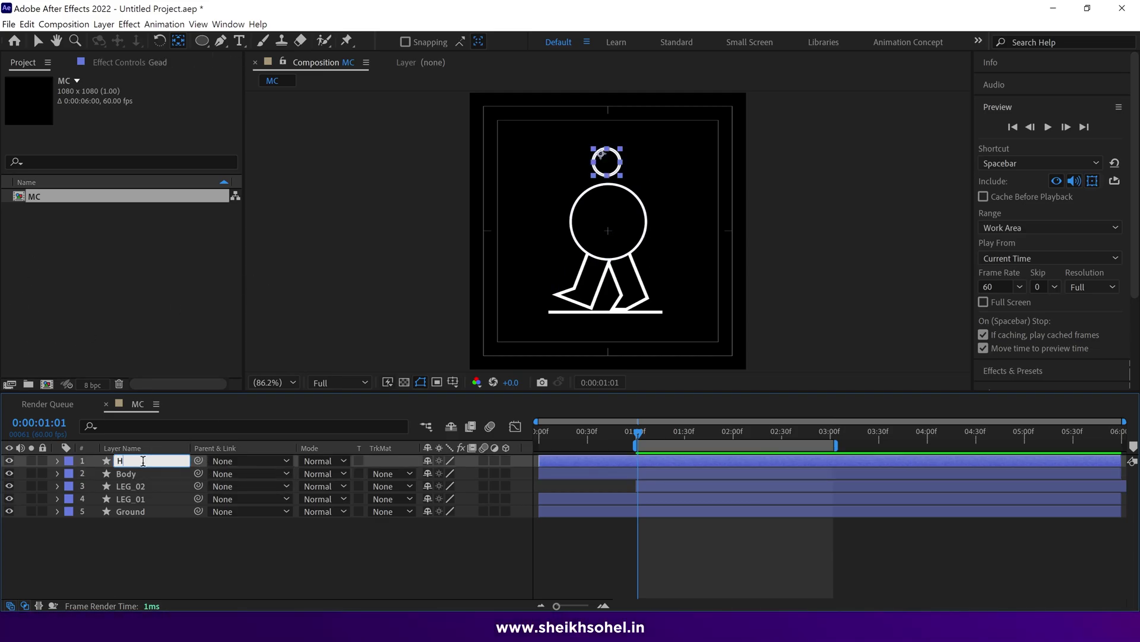
Step: Give the Body layer a Yellow label and select the Head layer
left_click(67, 473)
left_click(93, 282)
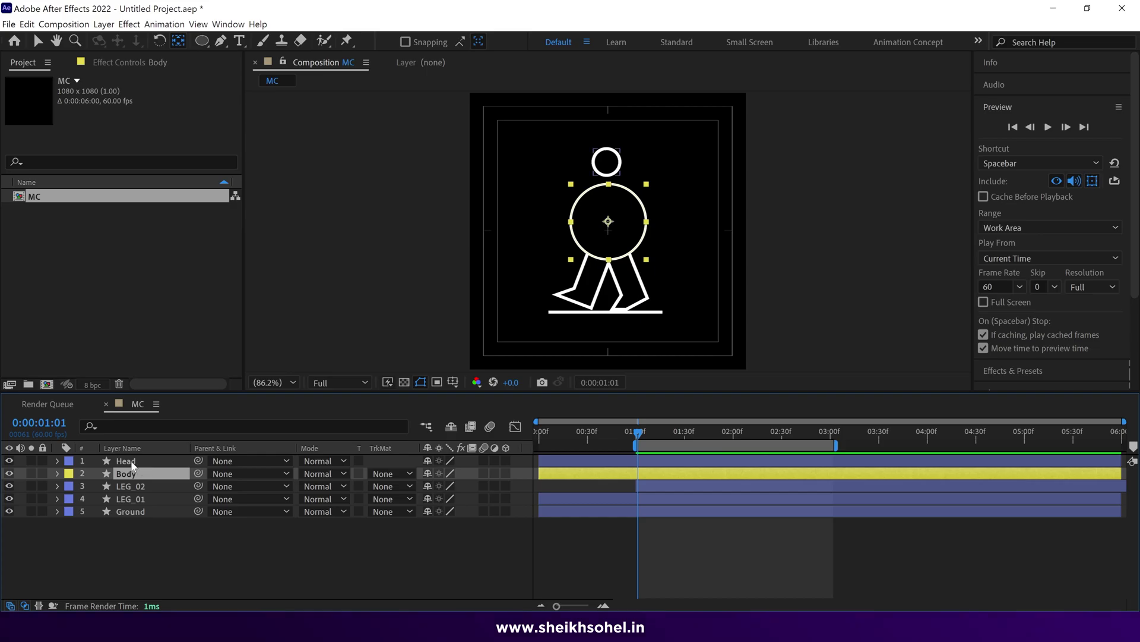
left_click(165, 461)
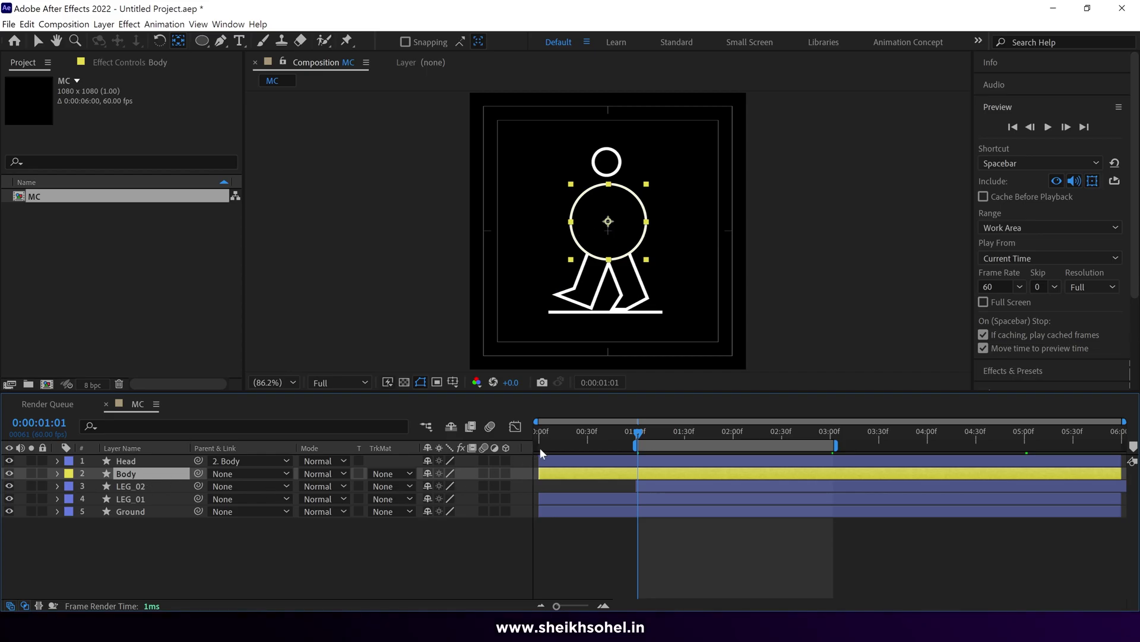
Step: Keyframe the Body position at the start, 01:29 and two seconds, nudging it down
key("alt+shift+p")
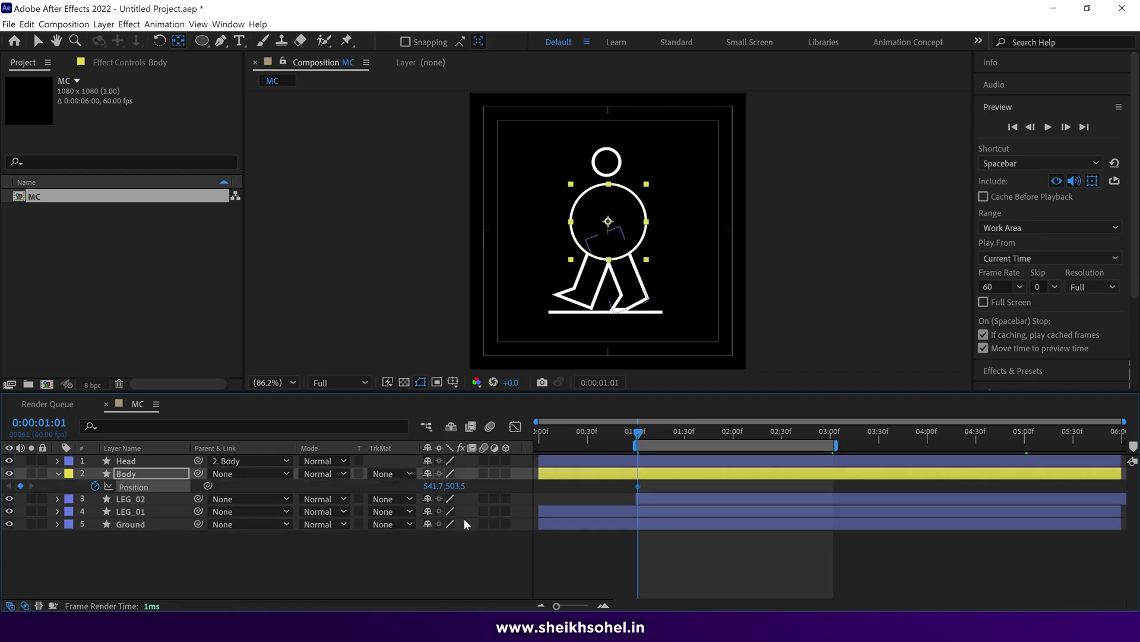
left_click_drag(639, 437, 683, 438)
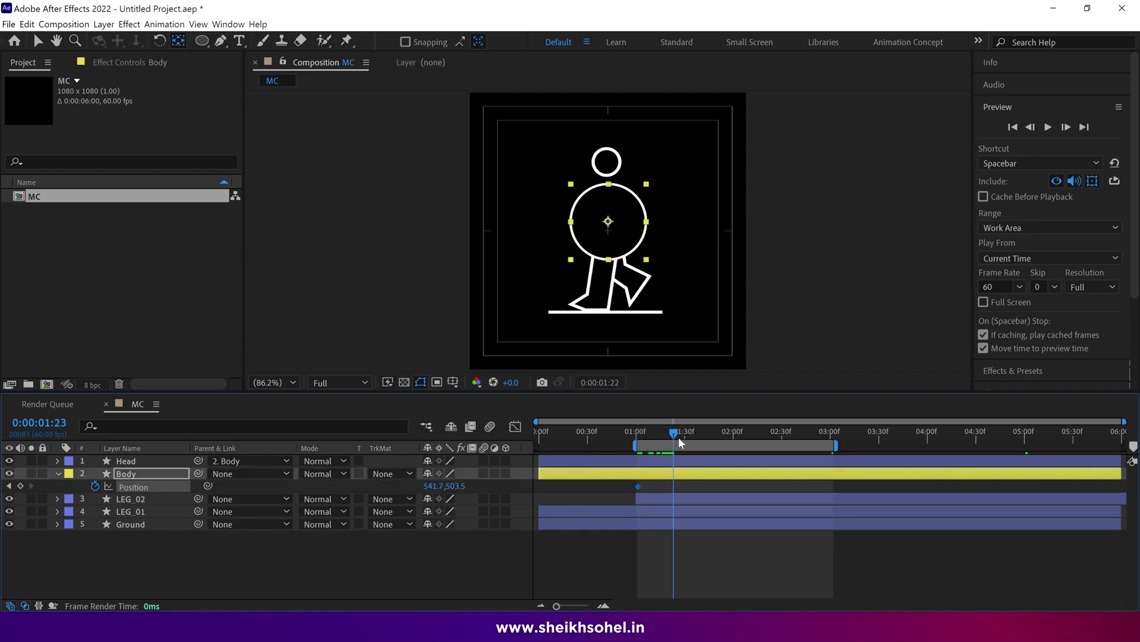
left_click(20, 486)
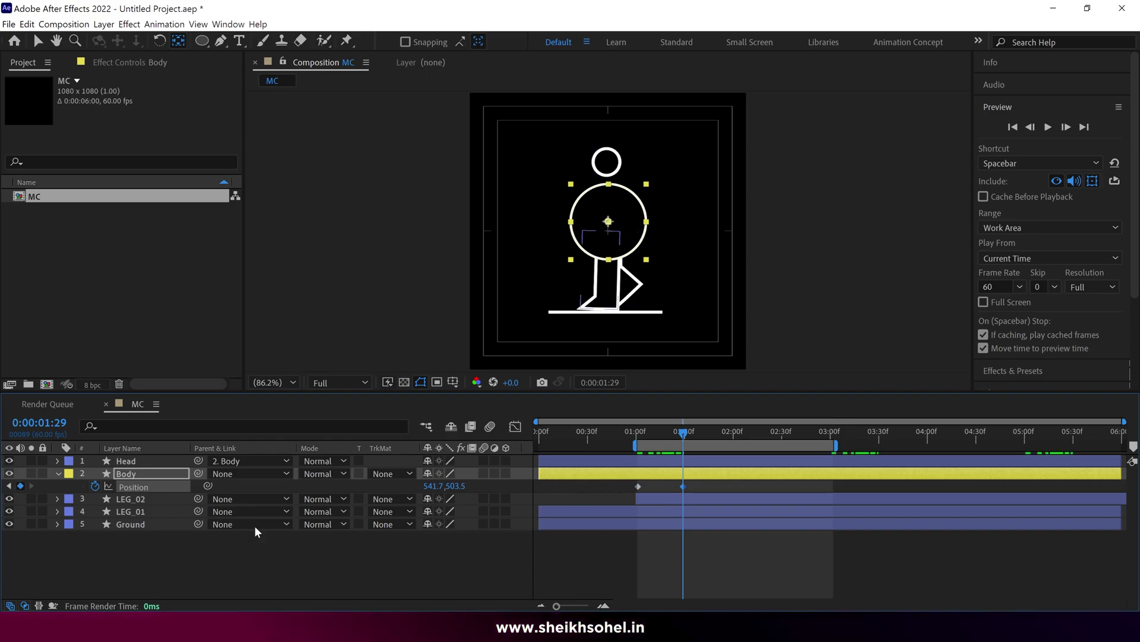
mouse_move(676, 432)
left_mouse_down()
mouse_move(621, 438)
mouse_move(640, 439)
left_mouse_up()
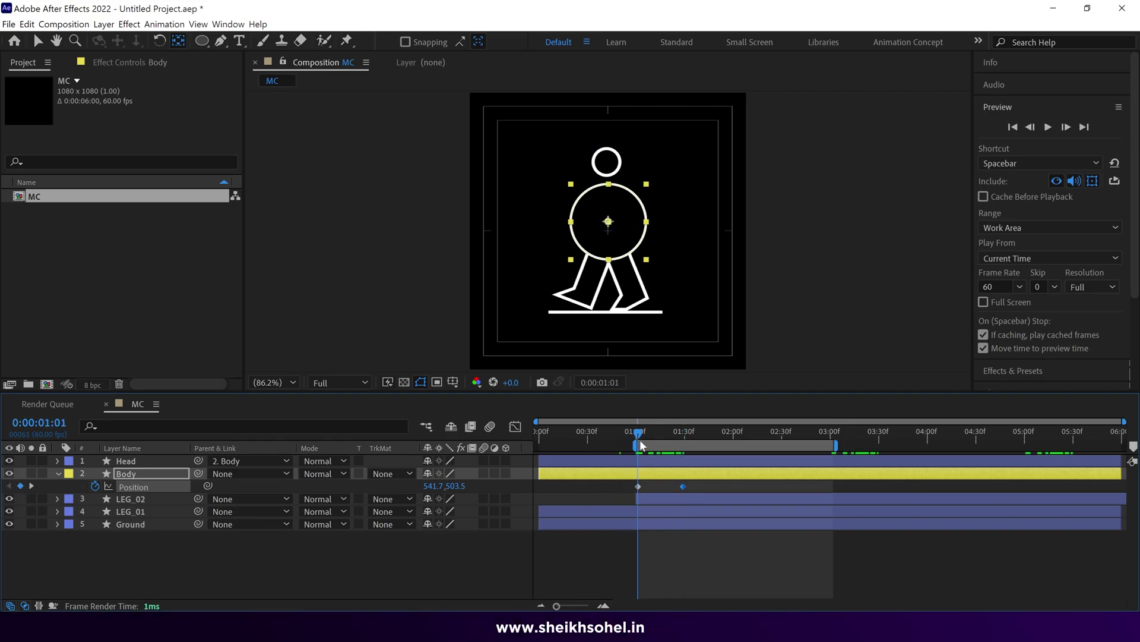
key("shift+Down")
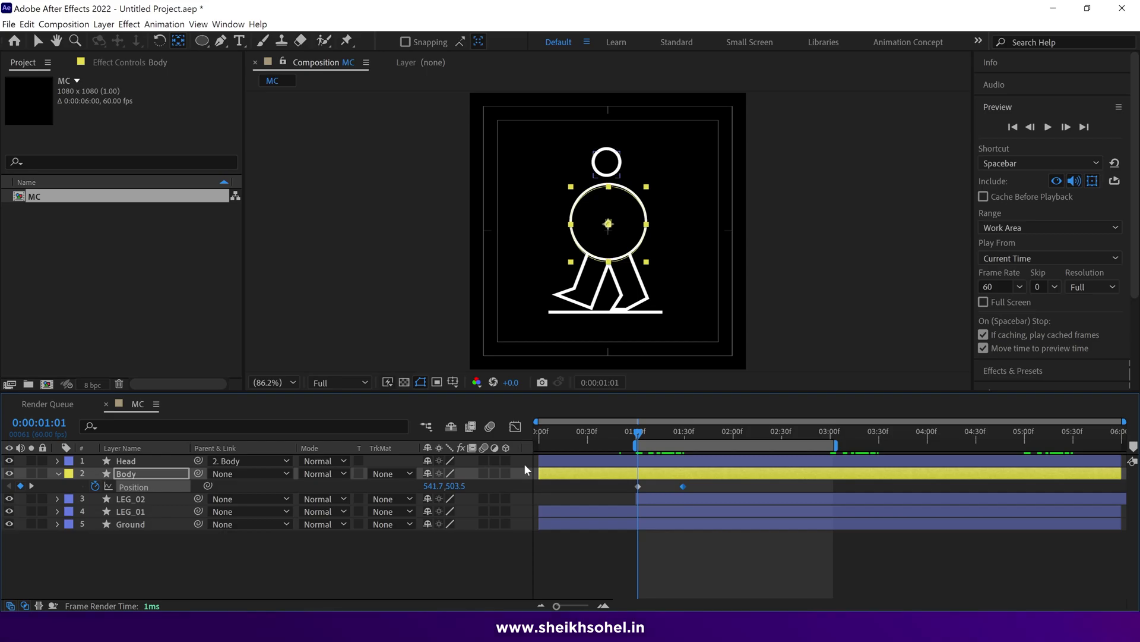
key("shift+Down")
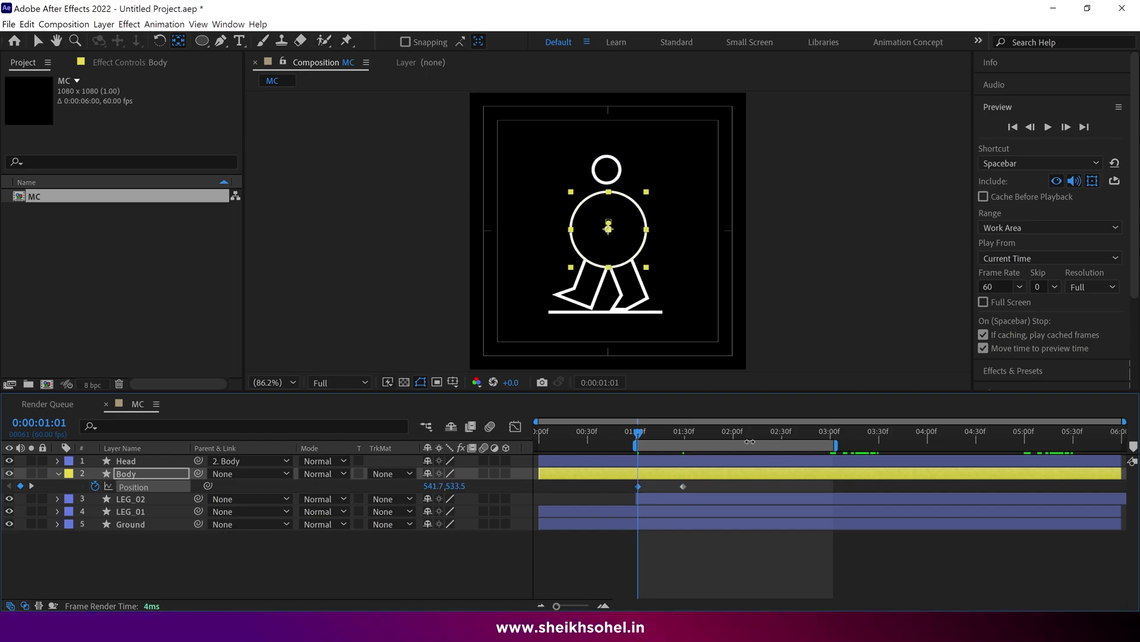
left_click_drag(638, 432, 734, 455)
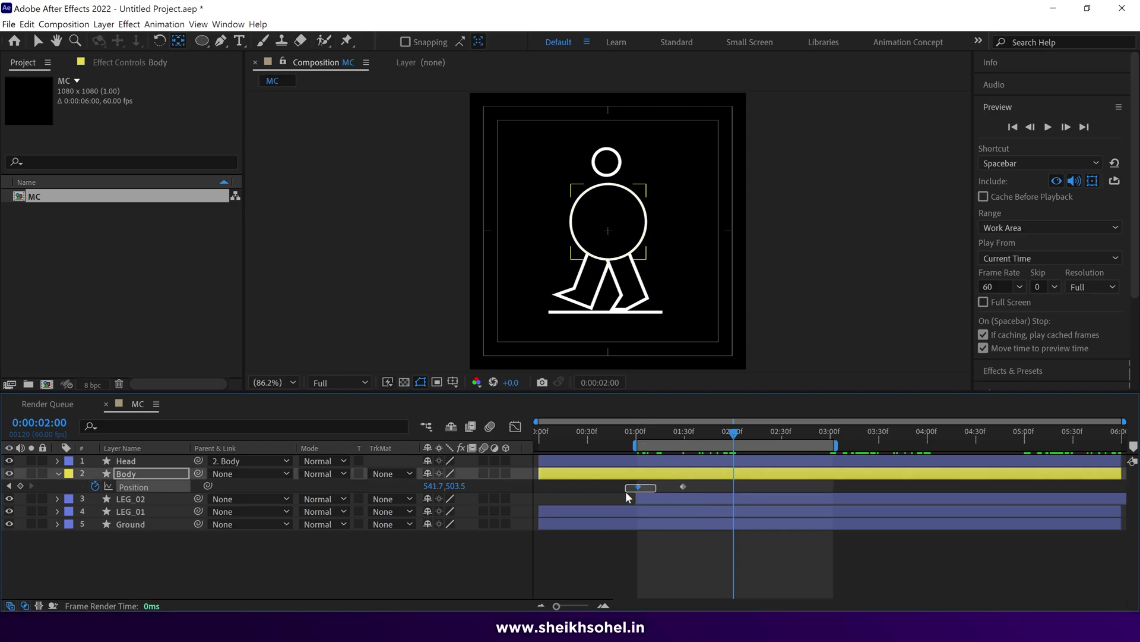
key("shift+Down")
key("shift+Down")
key("shift+Down")
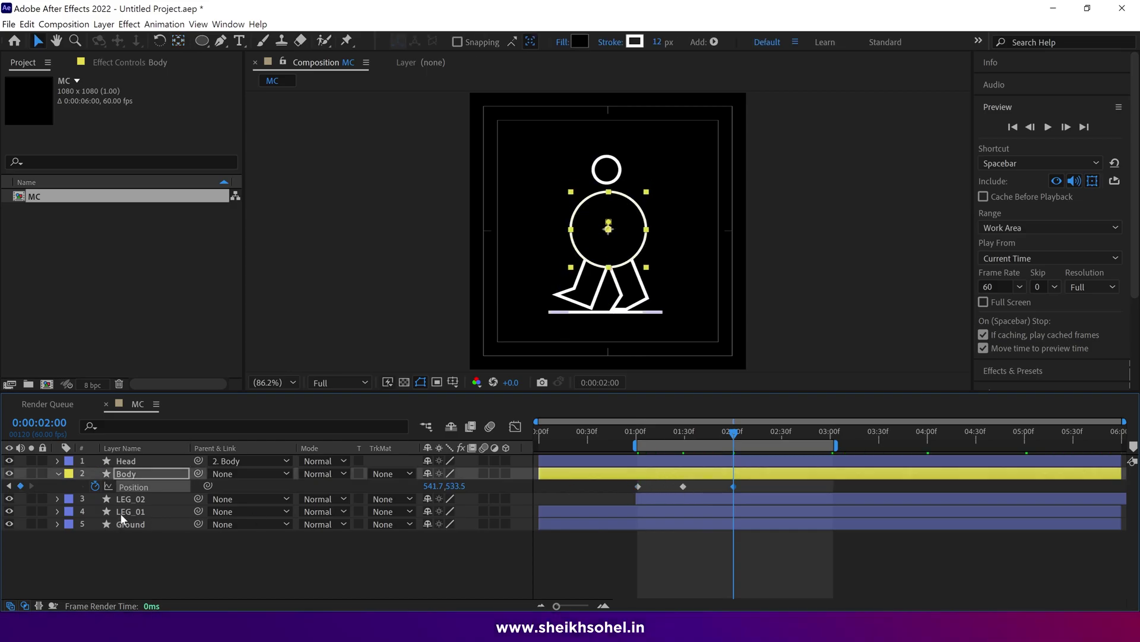
Step: Add a loopOutDuration("cycle") expression to the Body position
left_click(95, 485, "alt")
left_click(479, 497)
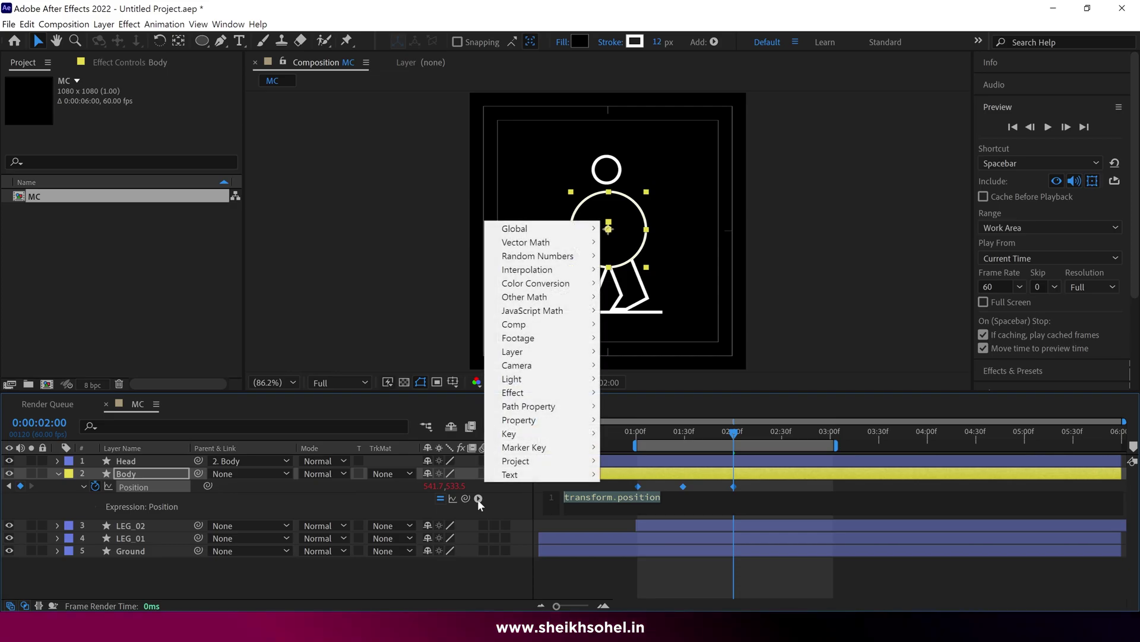
left_click(677, 294)
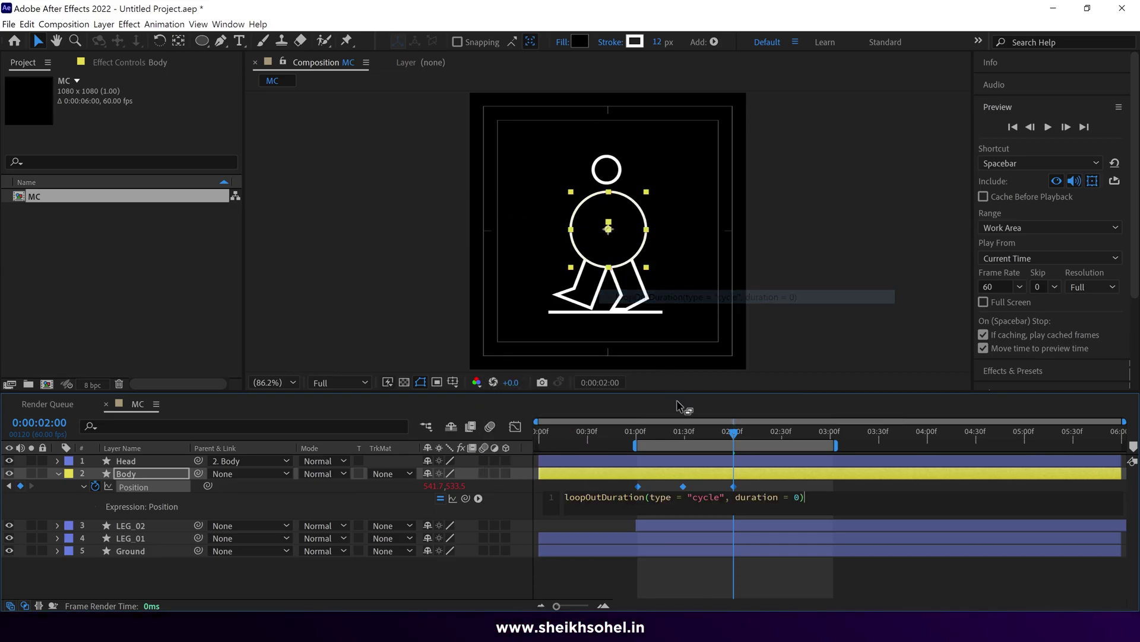
left_click(664, 472)
left_click(640, 432)
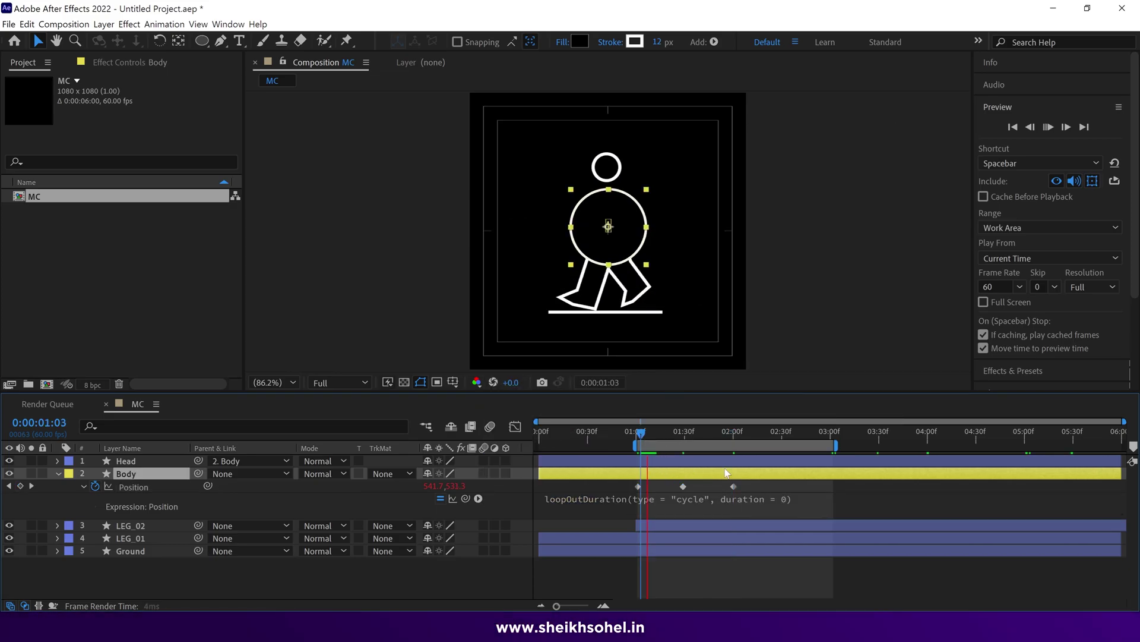
Step: Move the Body position keyframes to 0f and apply Easy Ease, previewing the bounce
key("space")
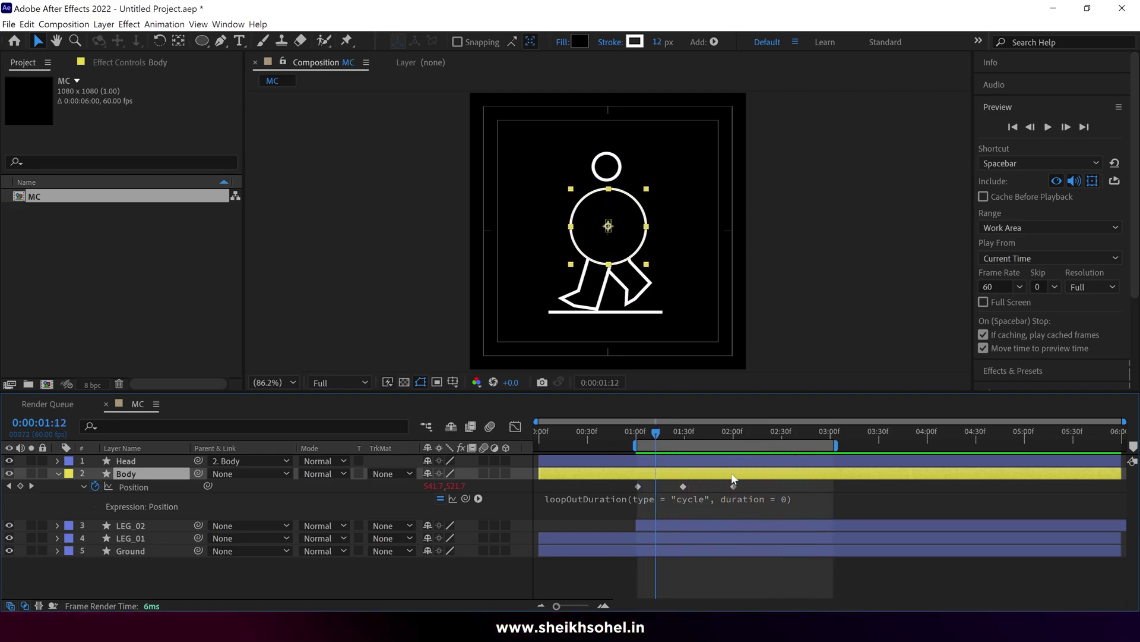
mouse_move(774, 482)
left_mouse_down()
mouse_move(618, 498)
mouse_move(545, 490)
left_mouse_up()
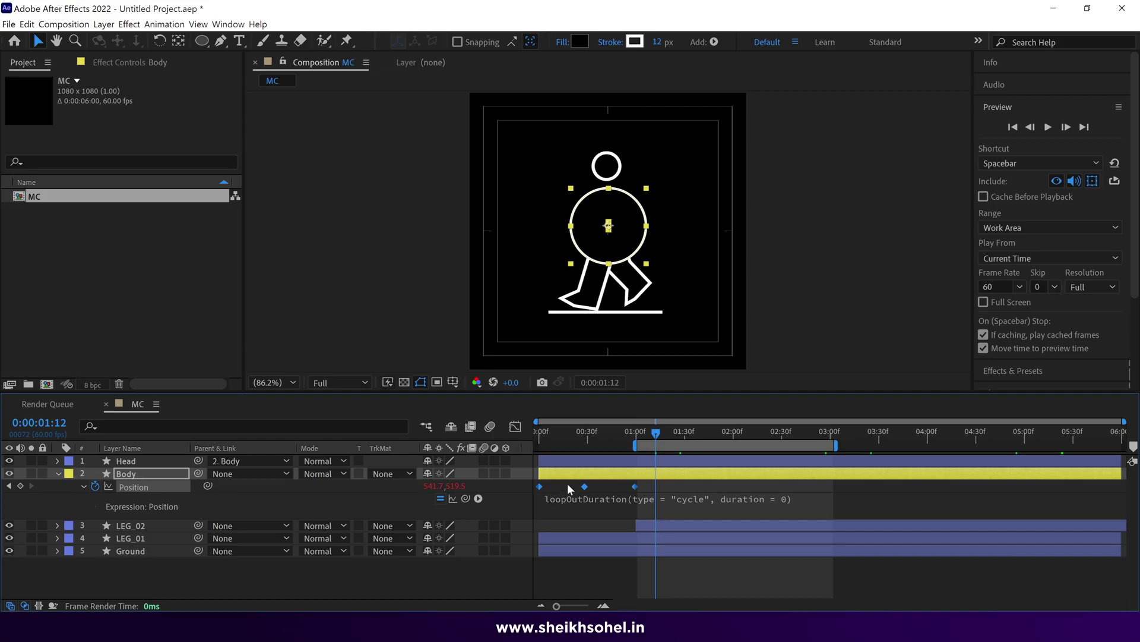
key("space")
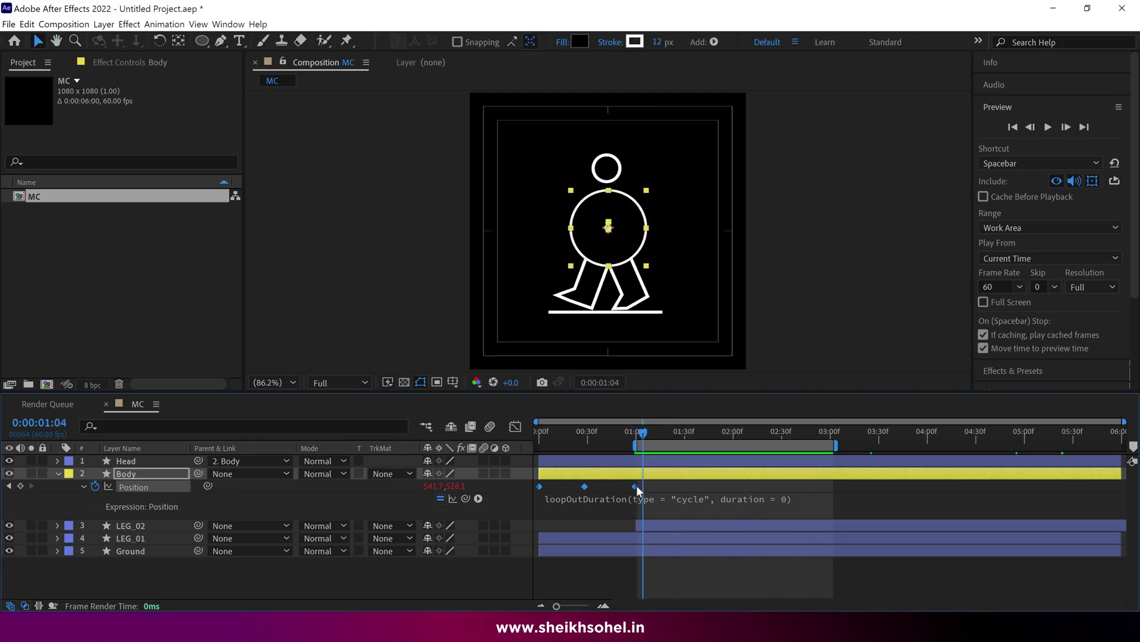
key("F9")
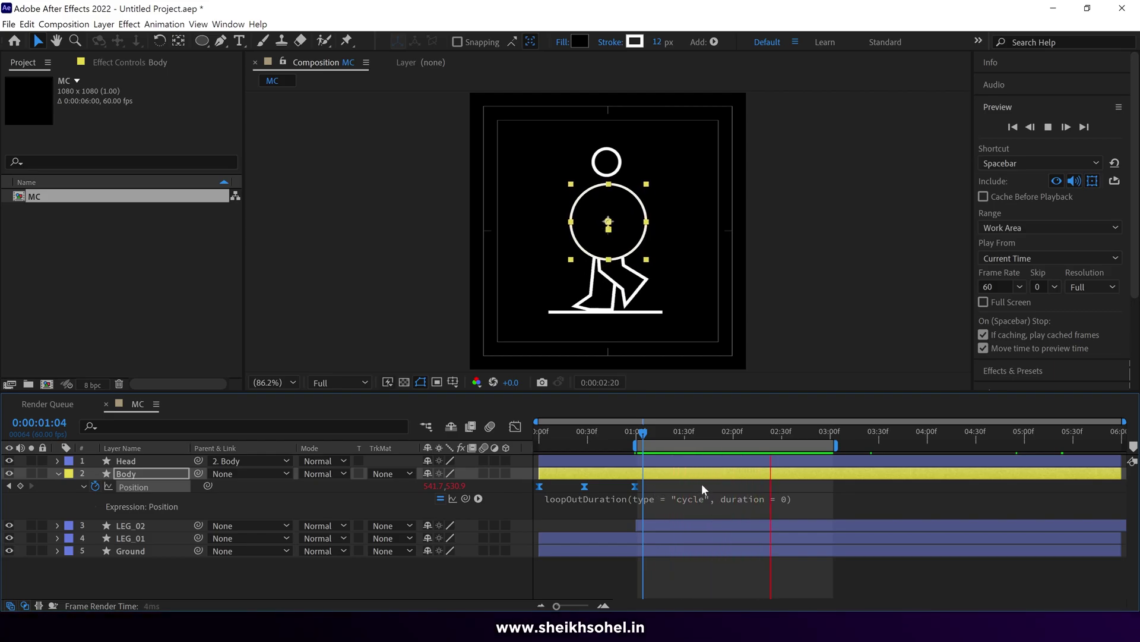
key("space")
Step: Draw a vertical Pen-tool line from the body circle's centre
left_click(57, 473)
left_click(86, 530)
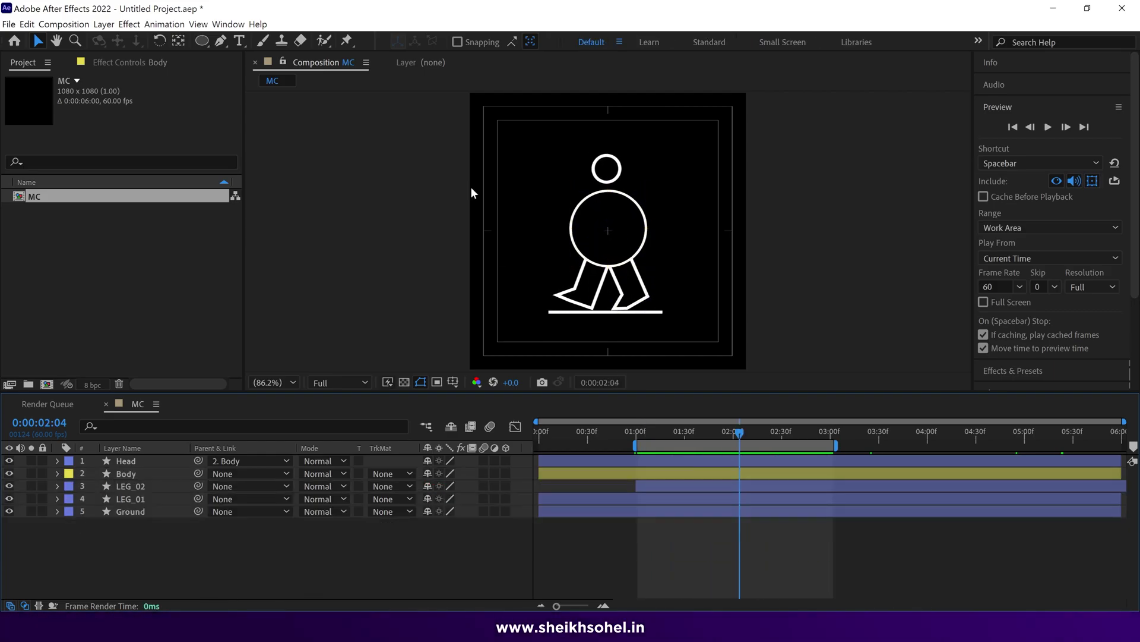
left_click(220, 41)
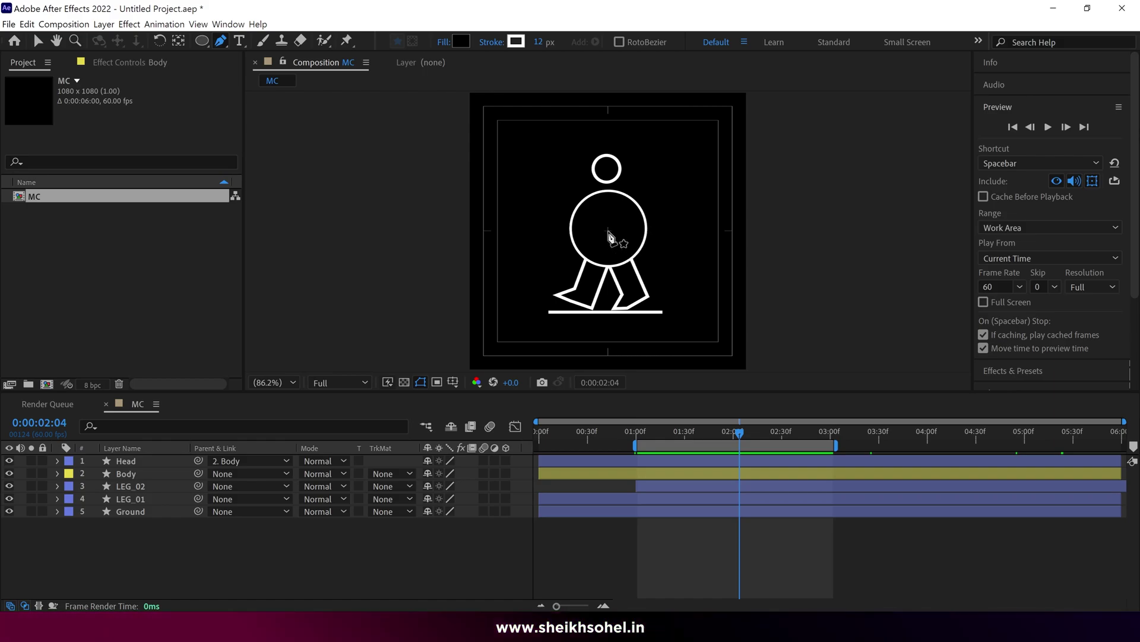
left_click(609, 211)
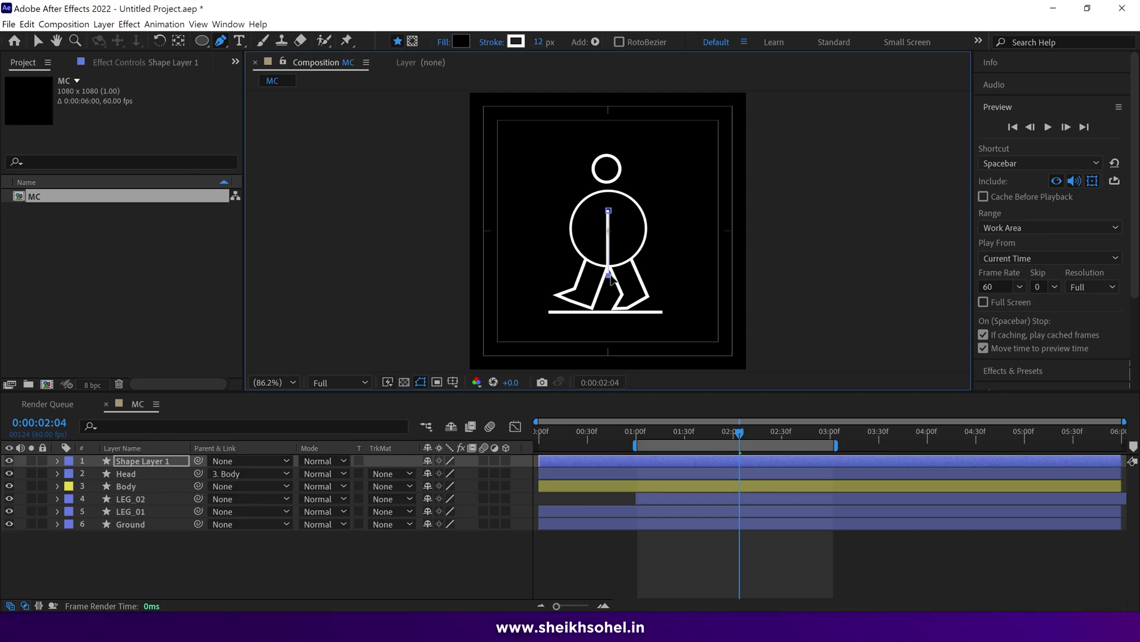
key("space")
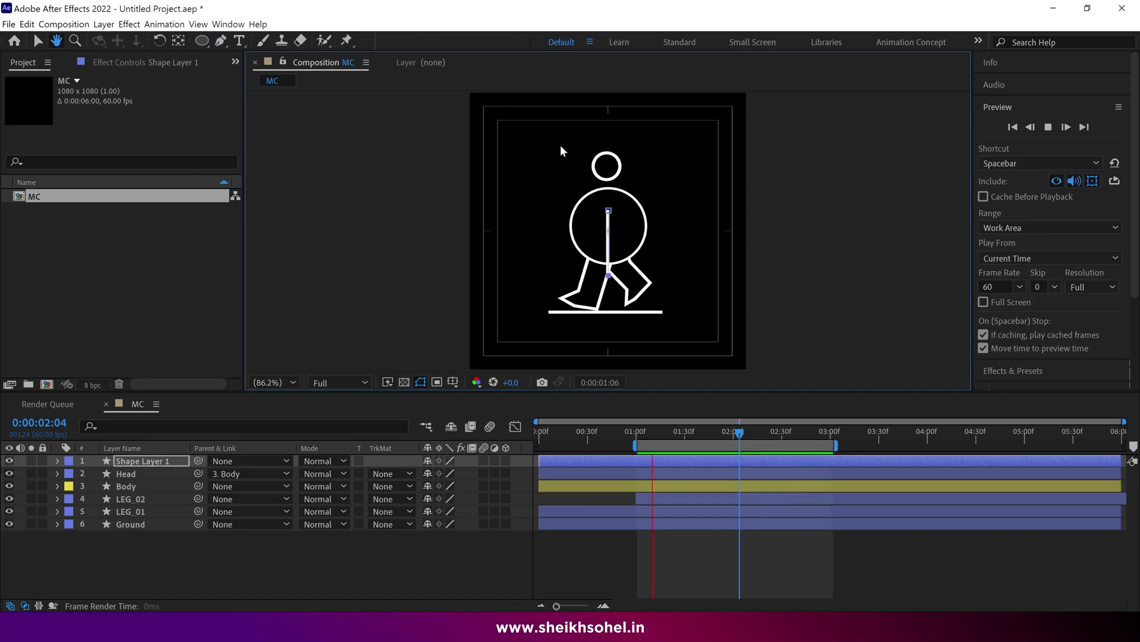
left_click(638, 435)
scroll(611, 207, "up", 1)
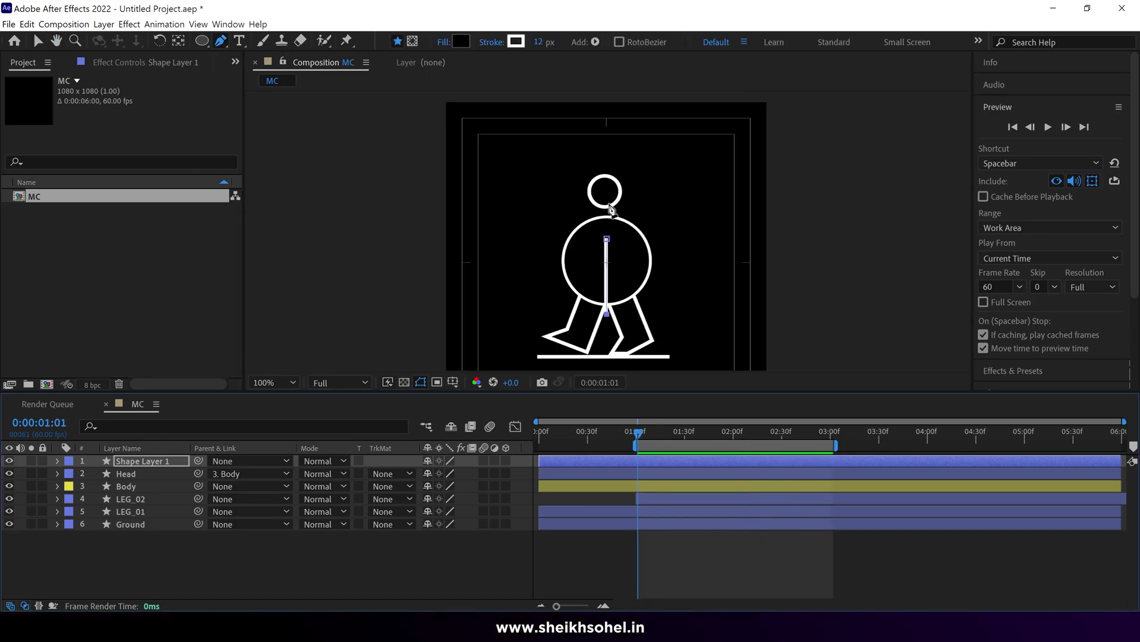
Step: Give the line a 54 px Round Cap stroke and name the layer Hand_01
left_click_drag(538, 45, 565, 42)
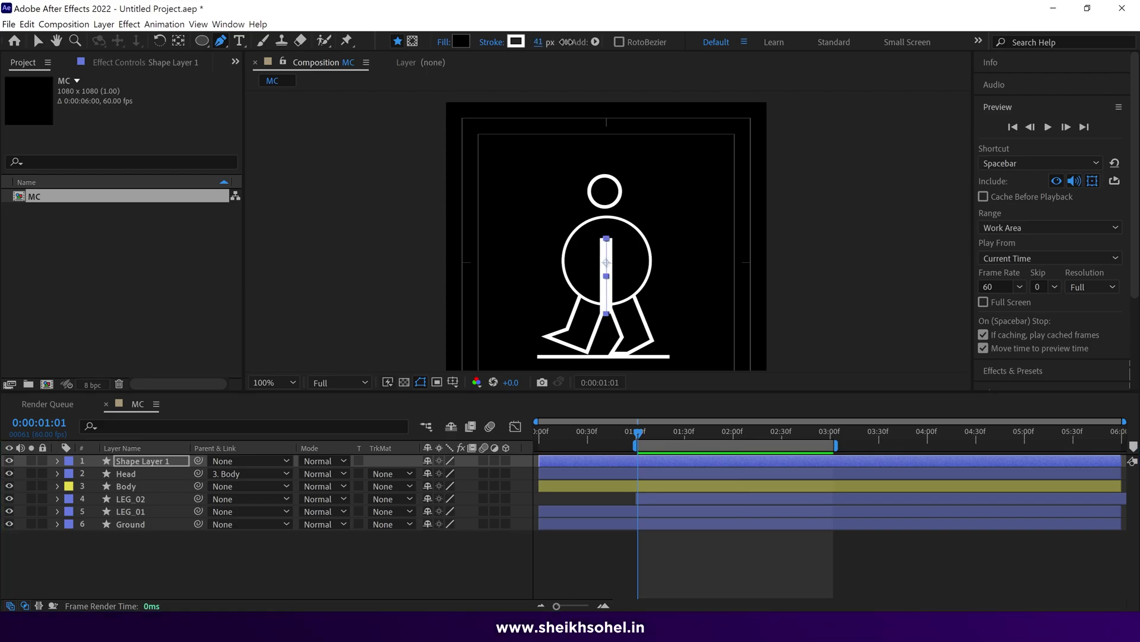
type("v")
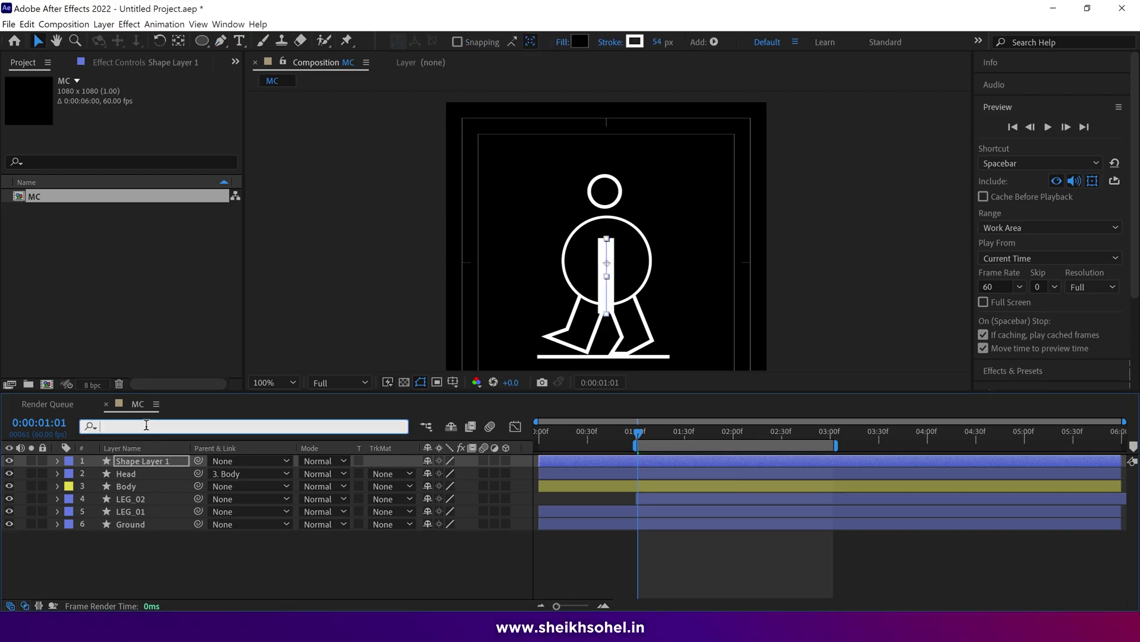
type("cap")
left_click(461, 513)
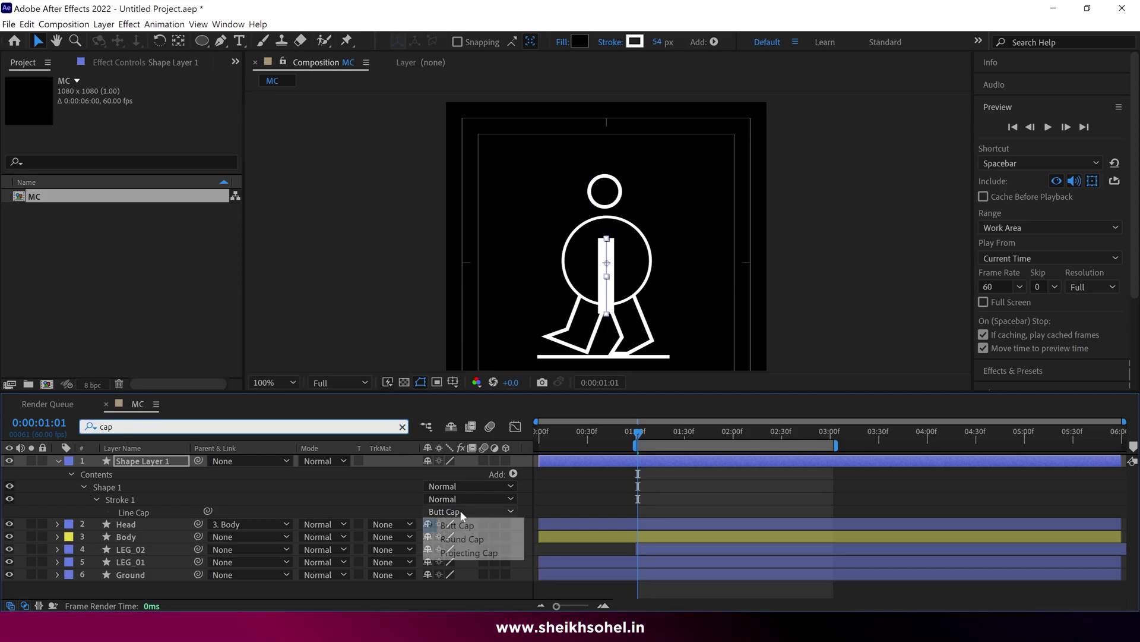
left_click(448, 538)
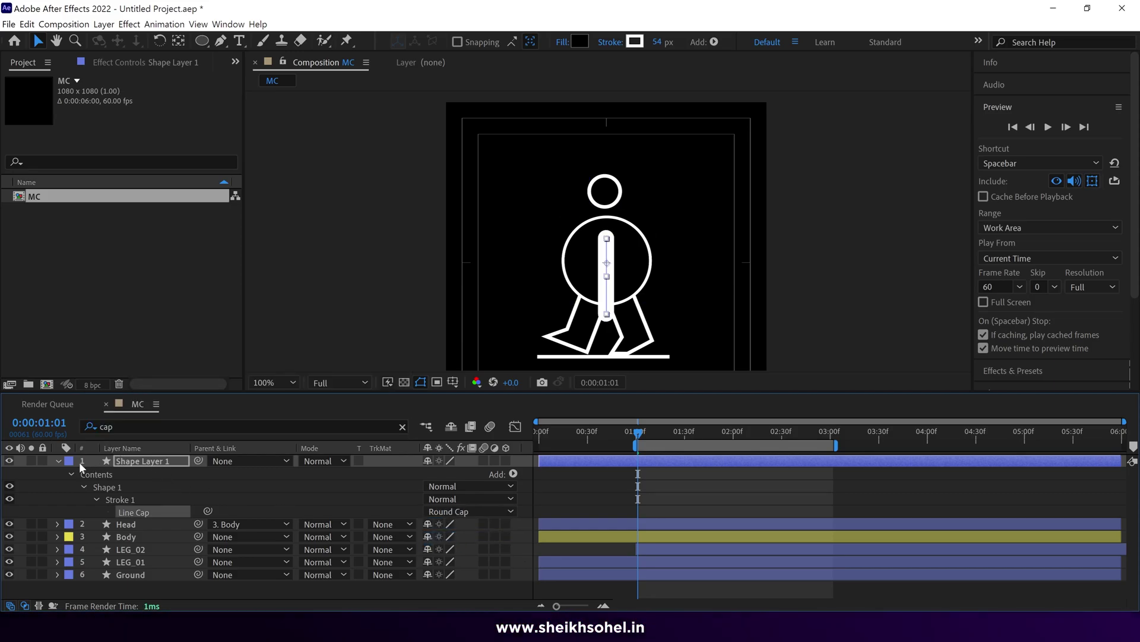
left_click(59, 462)
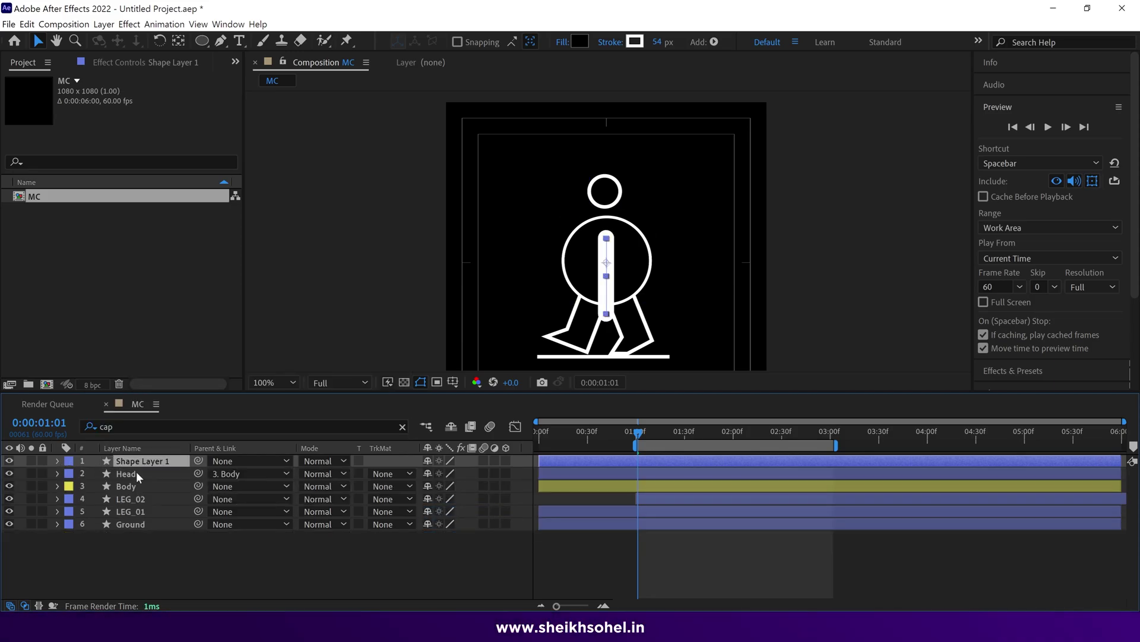
key("Return")
type("Hand_01")
key("Return")
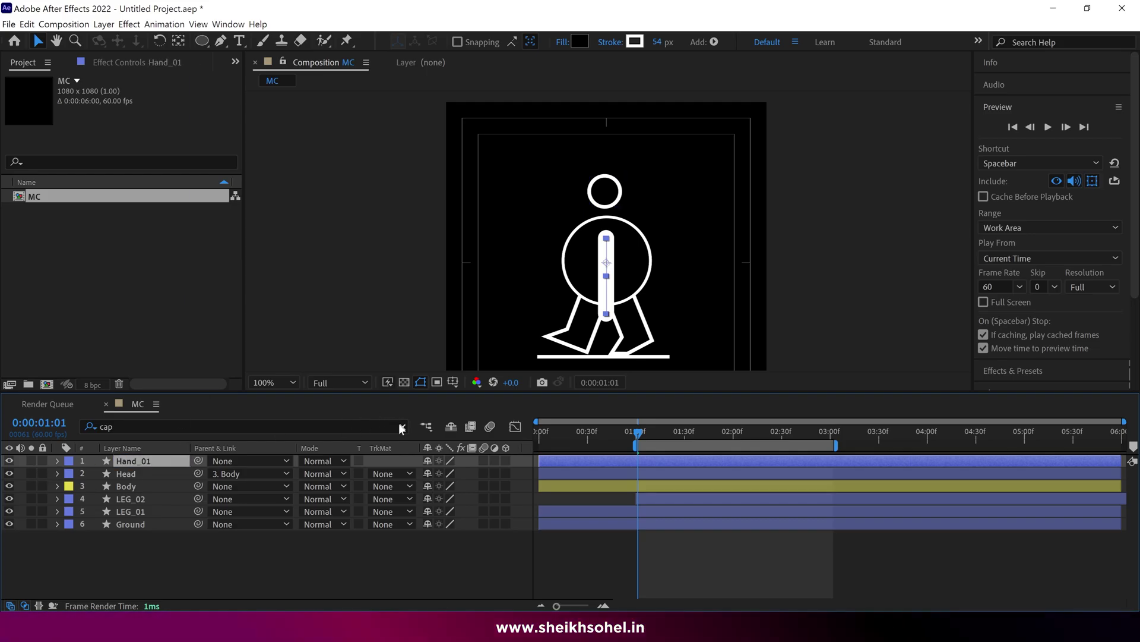
left_click(403, 426)
Step: Add Offset Paths to the Hand_01 contents with Amount 51
left_click(57, 460)
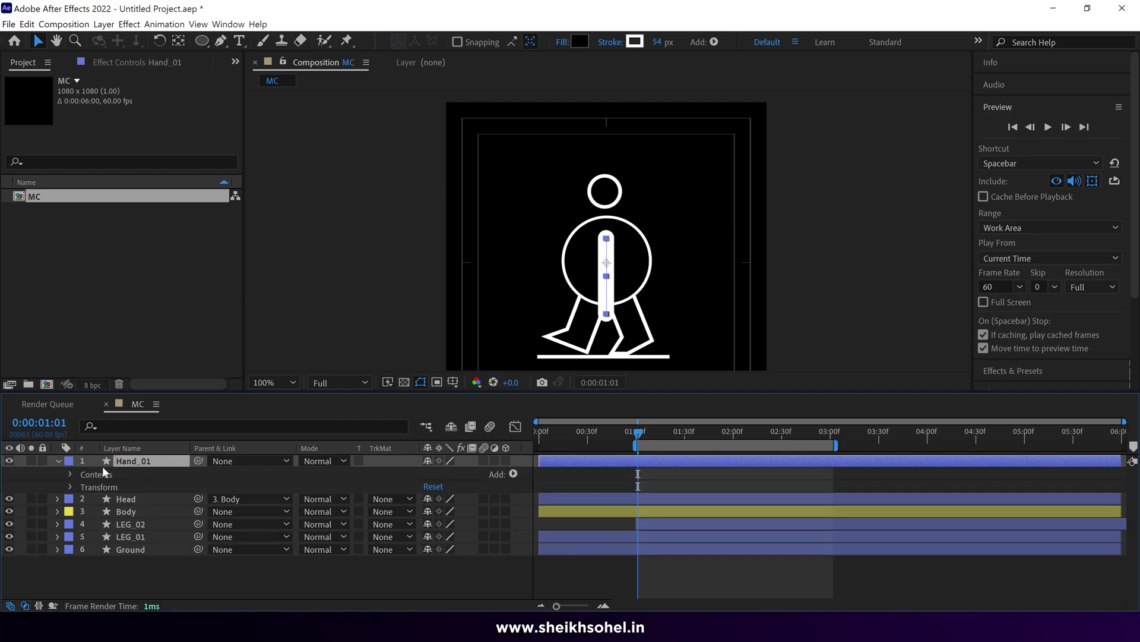
left_click(72, 475)
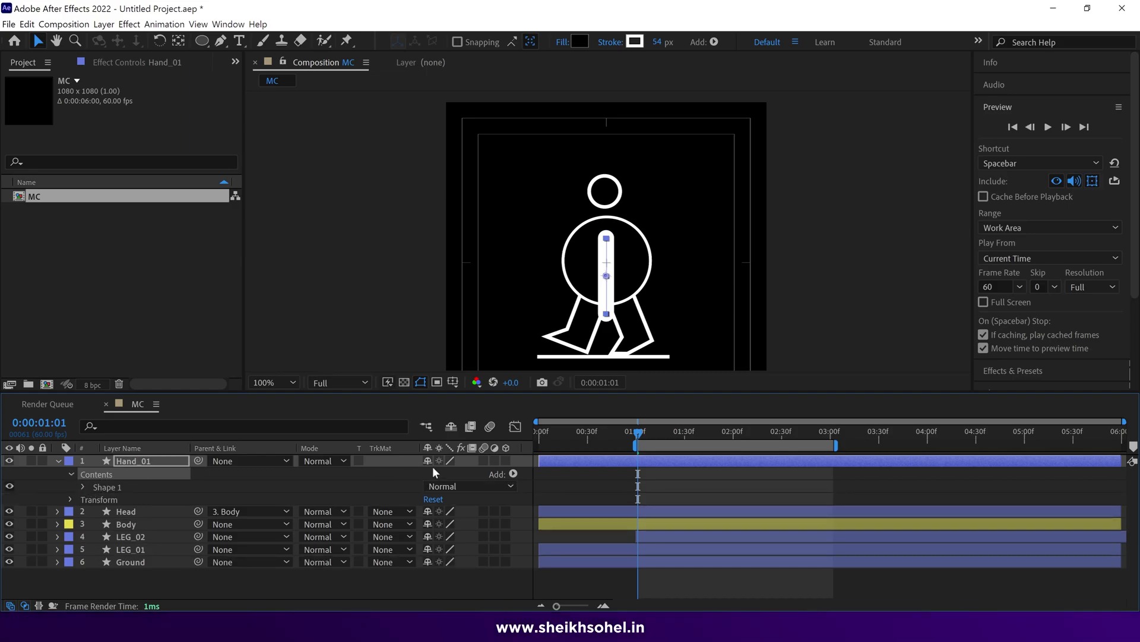
left_click(514, 474)
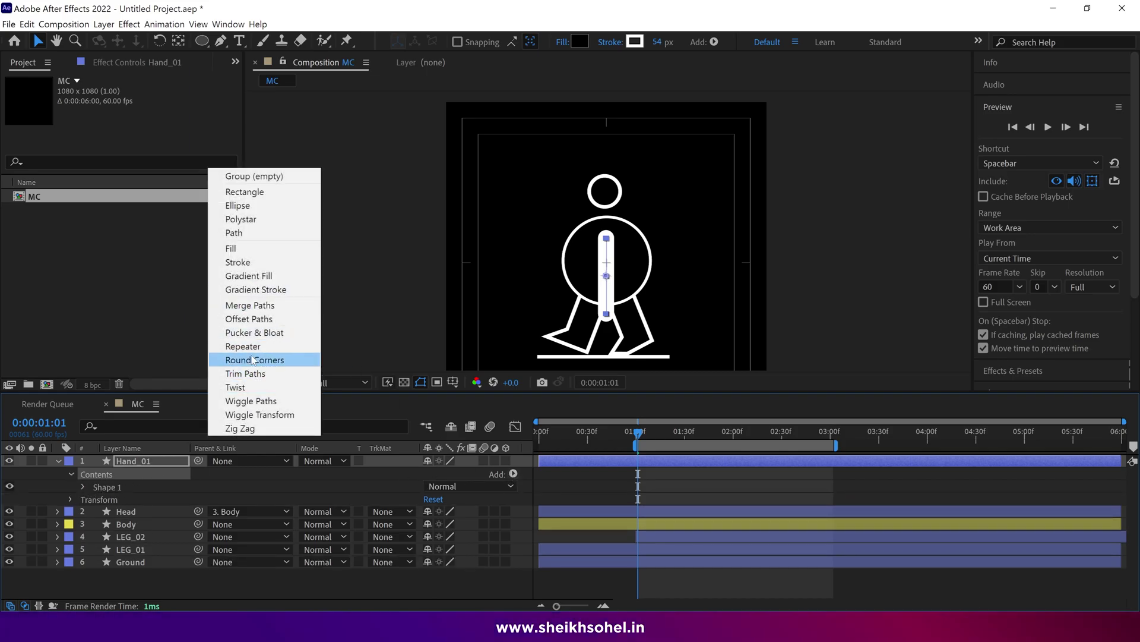
left_click(251, 319)
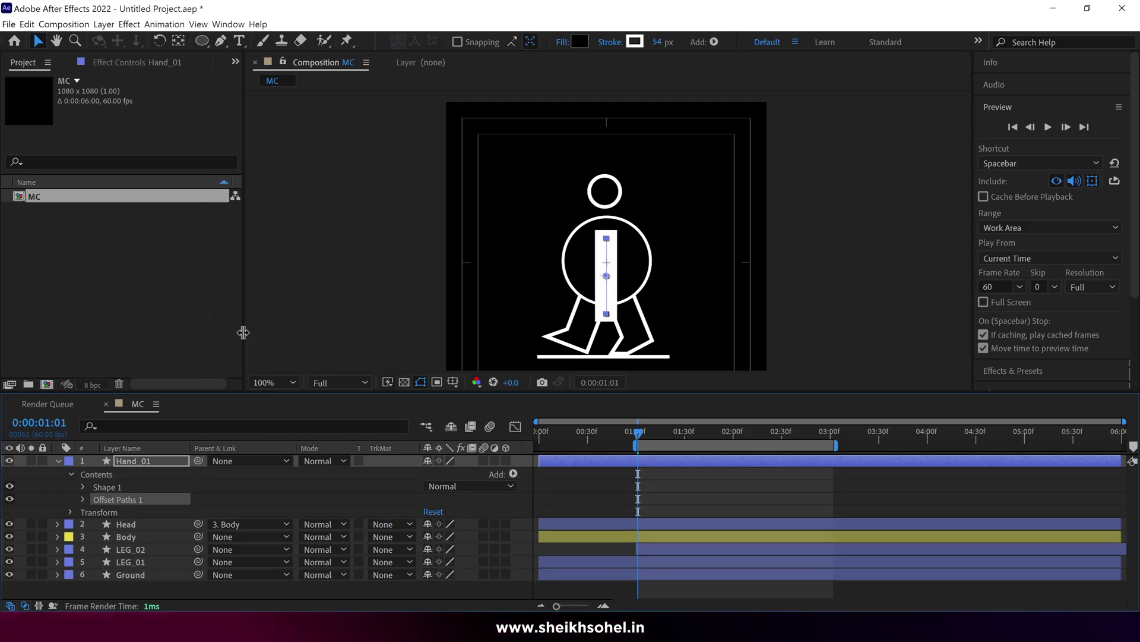
left_click(85, 497)
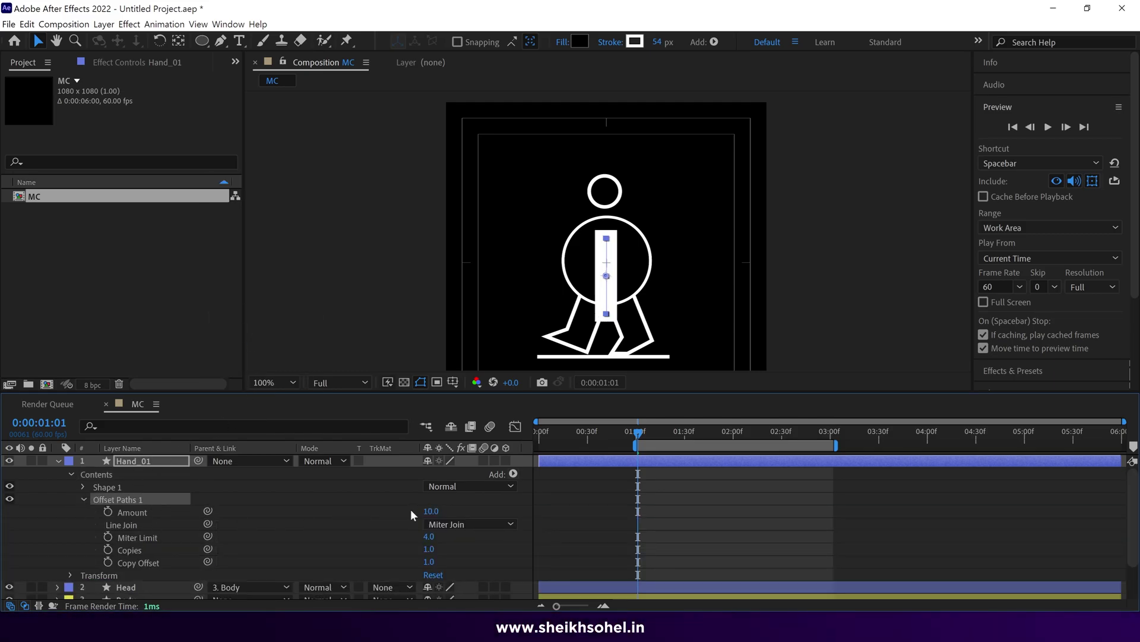
left_click_drag(437, 511, 467, 510)
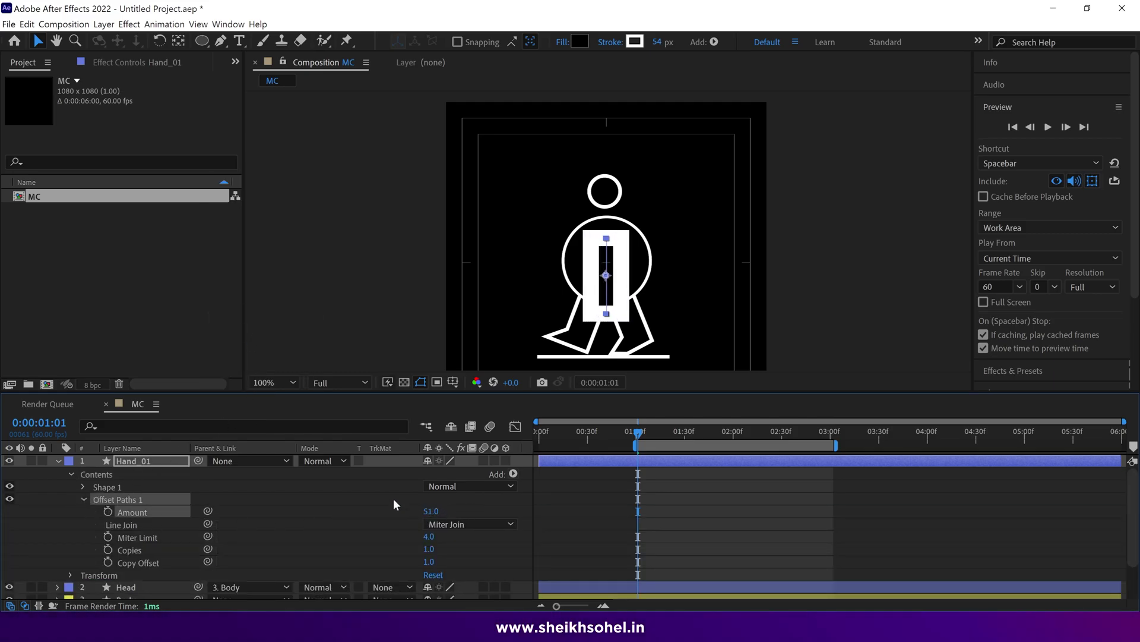
Step: Thin the Hand_01 stroke to 11 px and set Line Join to Round Join
left_click_drag(662, 47, 640, 55)
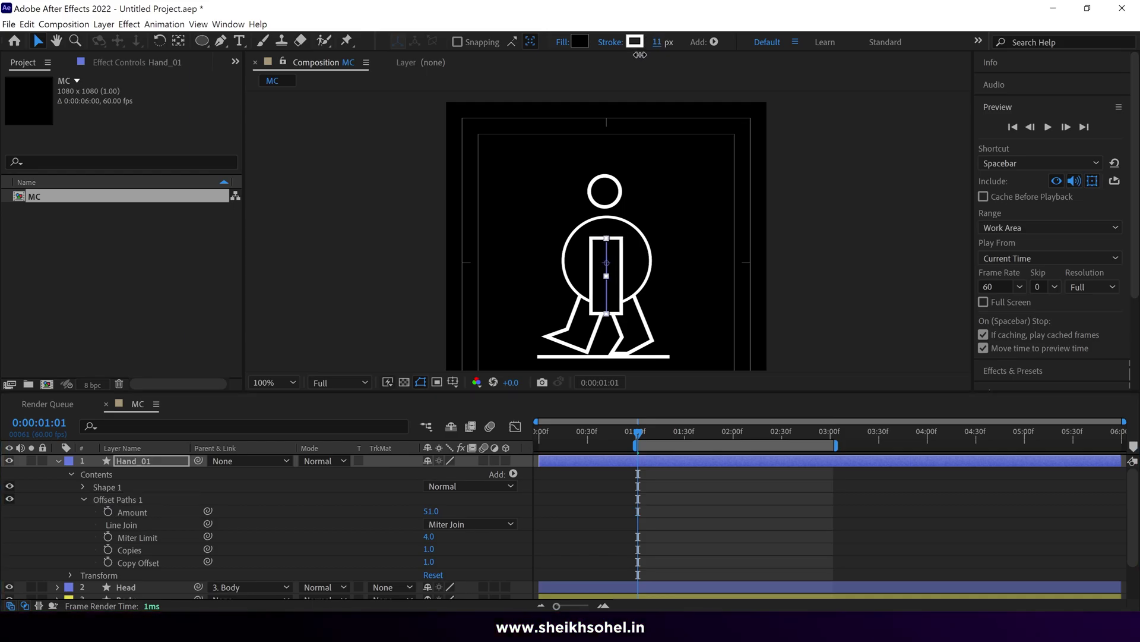
left_click(449, 525)
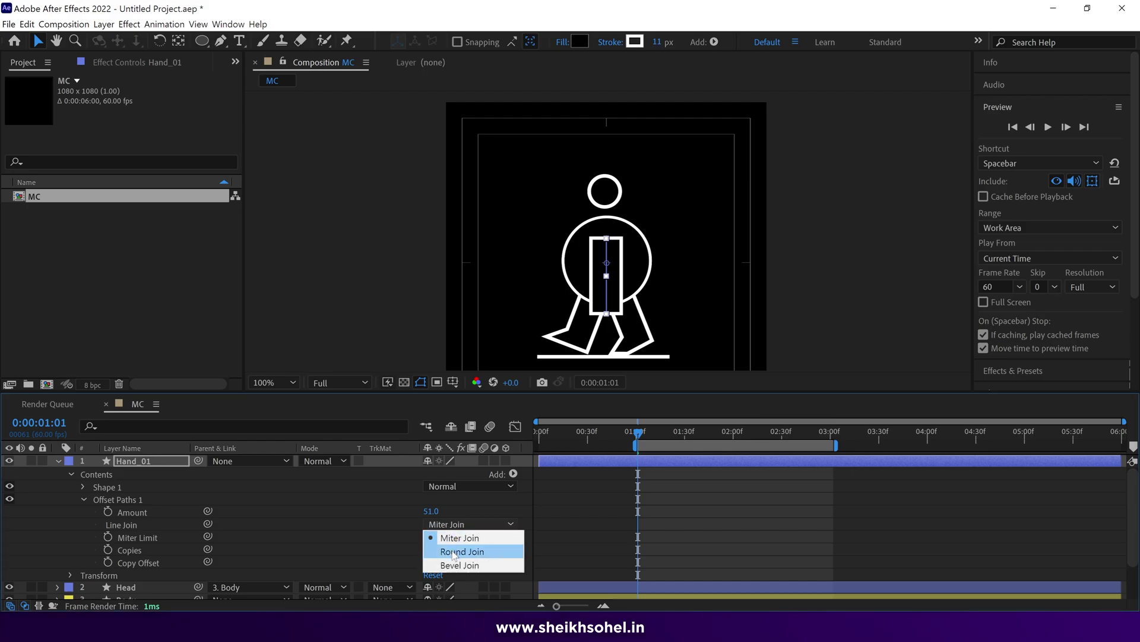
left_click(452, 549)
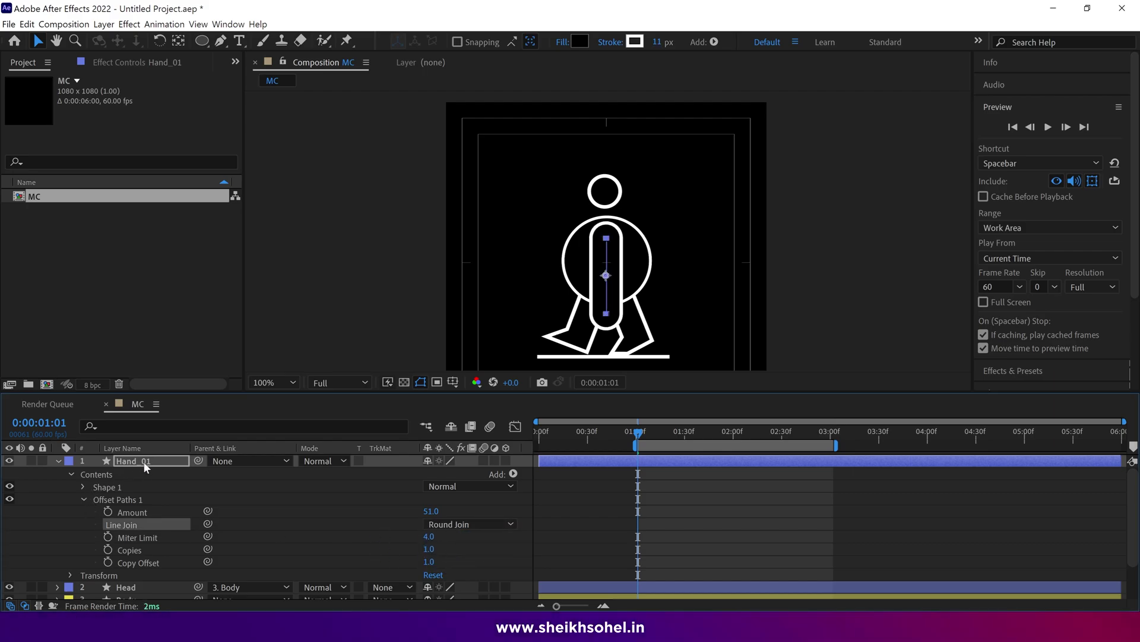
key("g")
key("period")
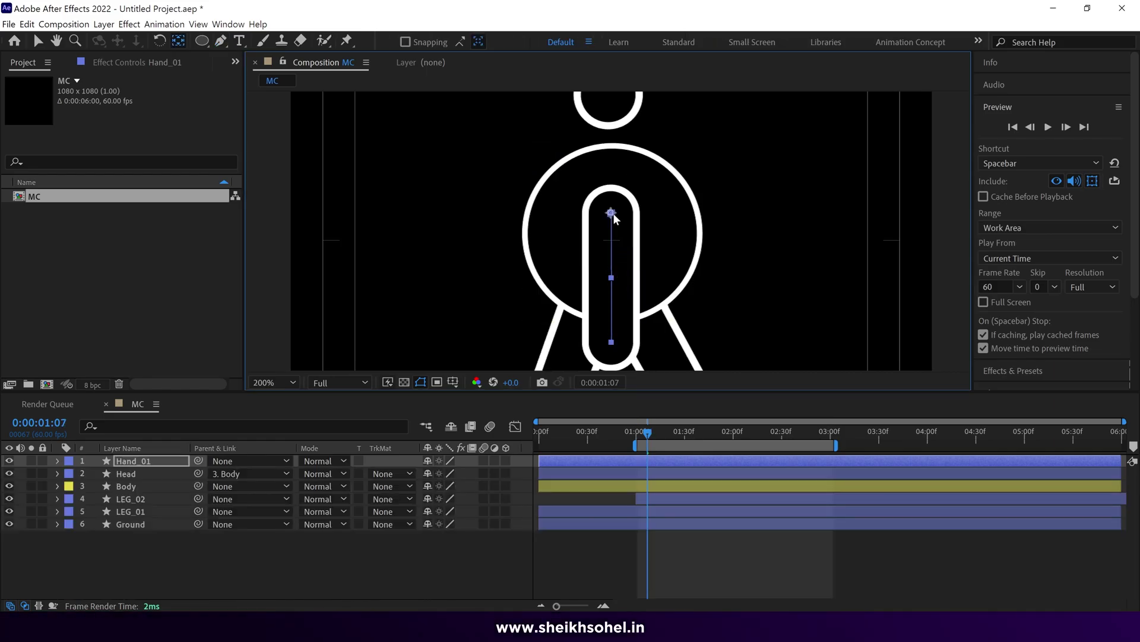
Step: Set a starting Hand_01 rotation keyframe at 1:00 and parent Hand_01 to Body
key("v")
key("comma")
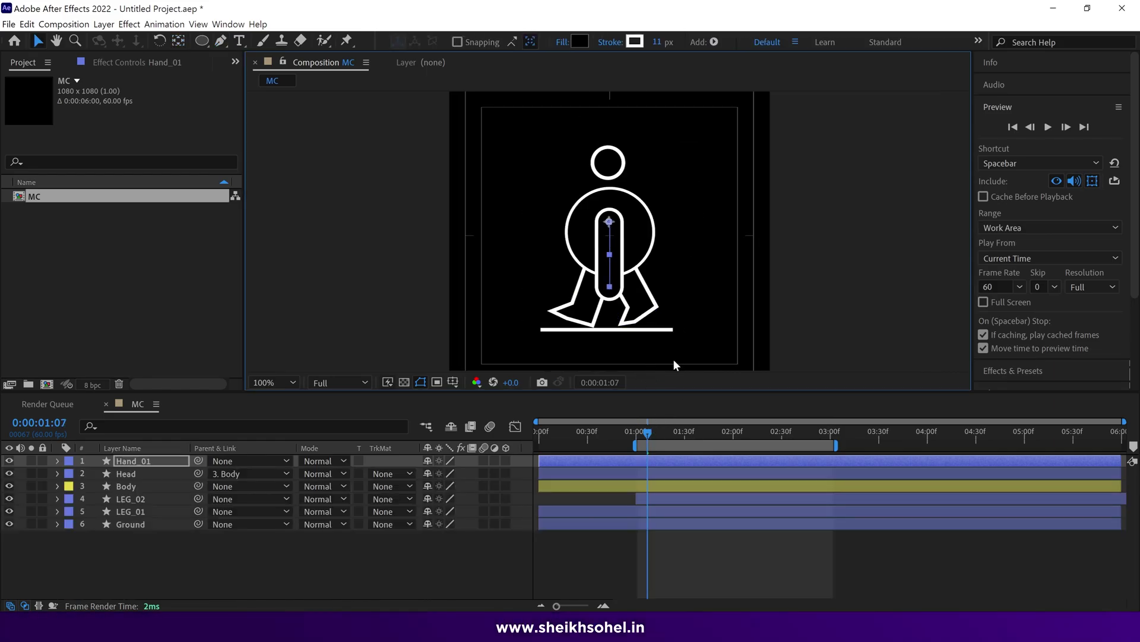
left_click_drag(642, 436, 636, 436)
key("r")
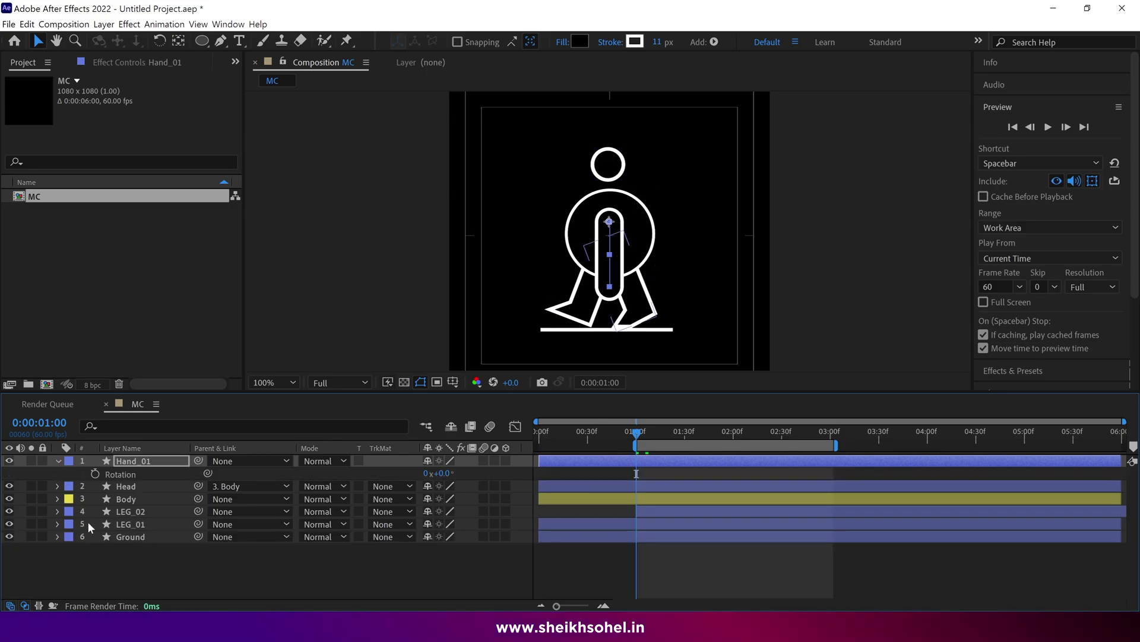
left_click(94, 473)
mouse_move(436, 473)
left_mouse_down()
mouse_move(463, 475)
mouse_move(456, 484)
left_mouse_up()
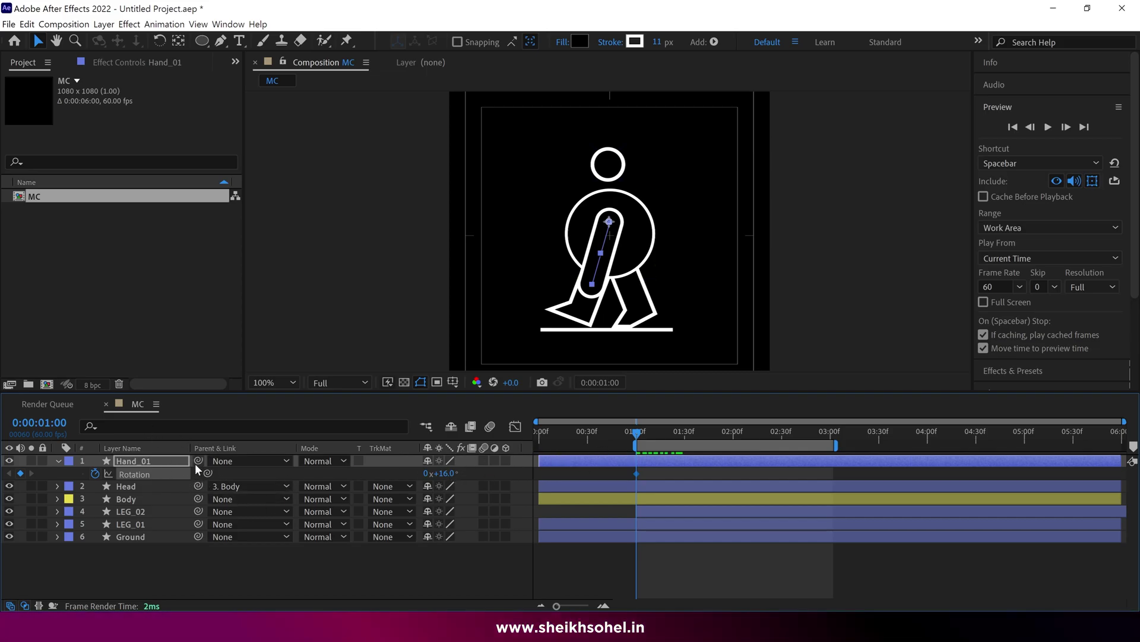
left_click_drag(198, 459, 152, 499)
mouse_move(635, 434)
left_mouse_down()
mouse_move(732, 435)
mouse_move(639, 441)
mouse_move(688, 453)
left_mouse_up()
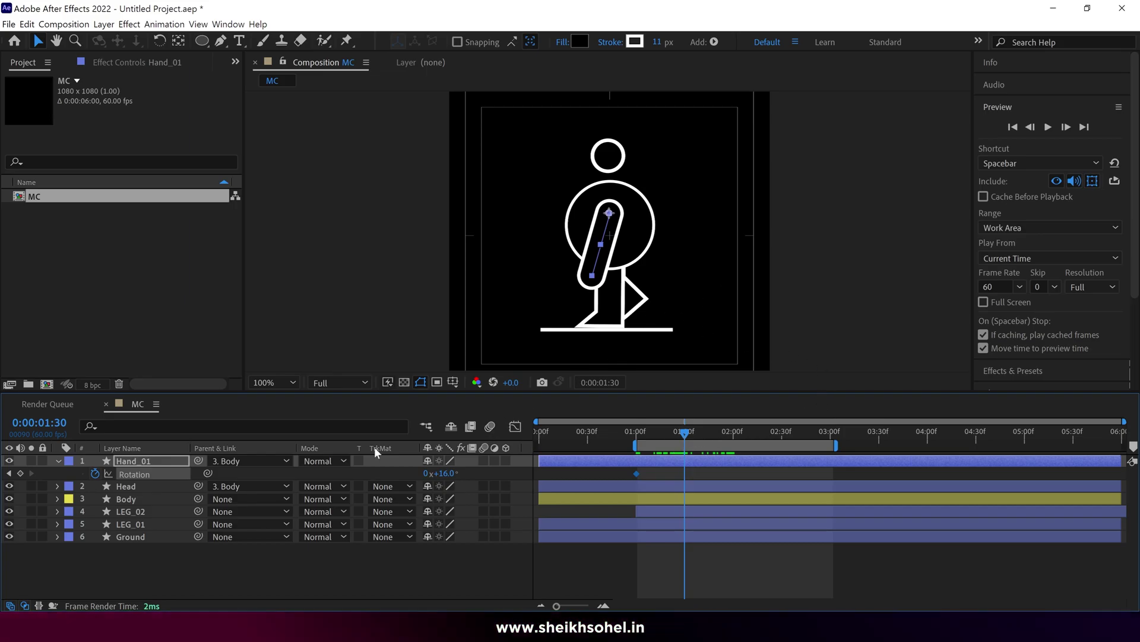
Step: Add rotation keyframes swinging to +37° and back, placed at 2:00 and 3:00
mouse_move(443, 473)
left_mouse_down()
mouse_move(410, 483)
mouse_move(476, 490)
left_mouse_up()
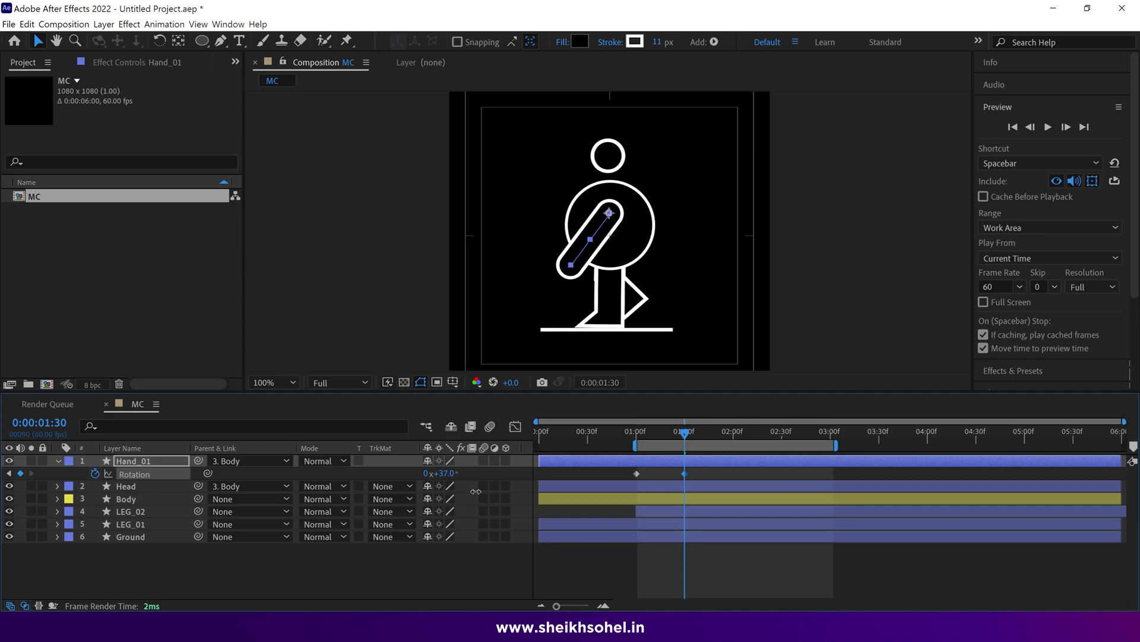
left_click_drag(698, 443, 734, 450)
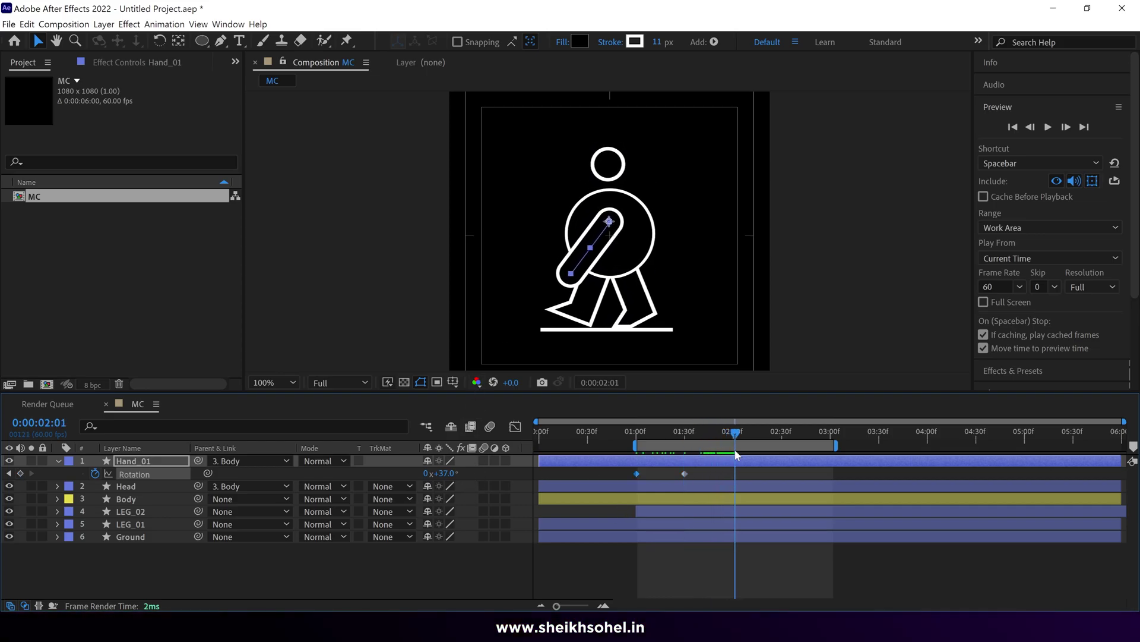
key("ctrl+c")
key("ctrl+v")
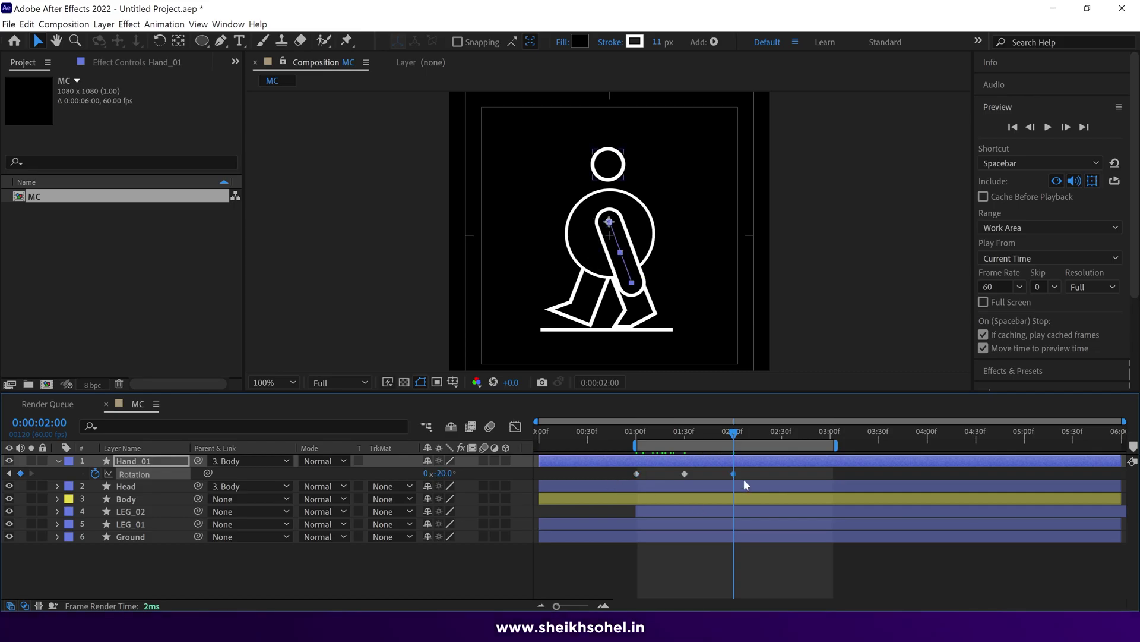
left_click(713, 475)
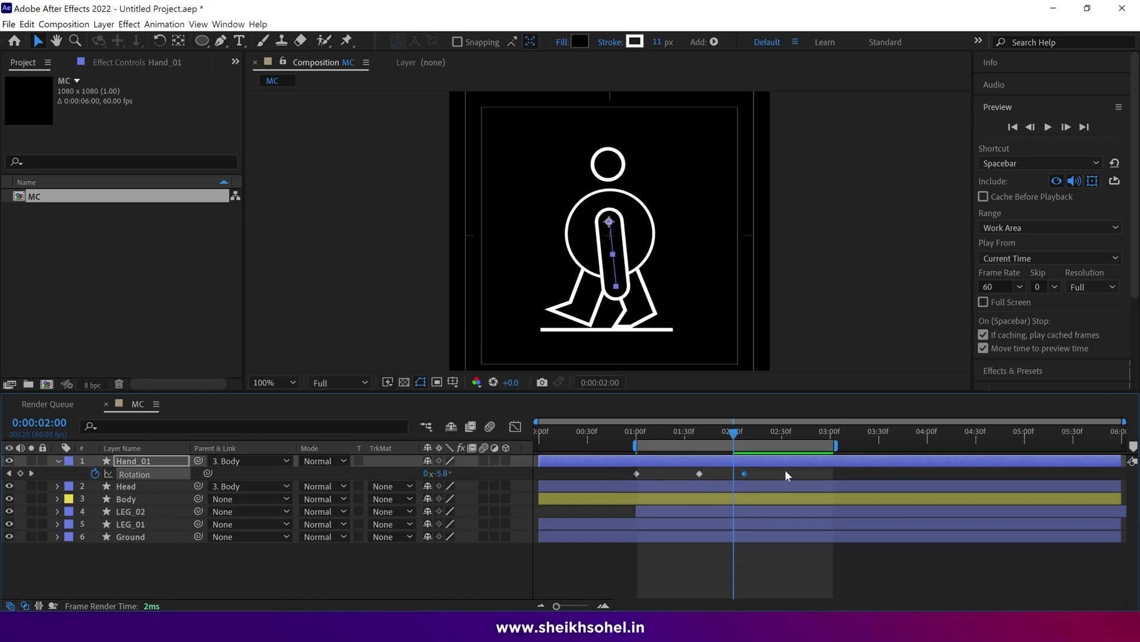
left_click_drag(733, 473, 798, 473)
left_click_drag(685, 474, 734, 473)
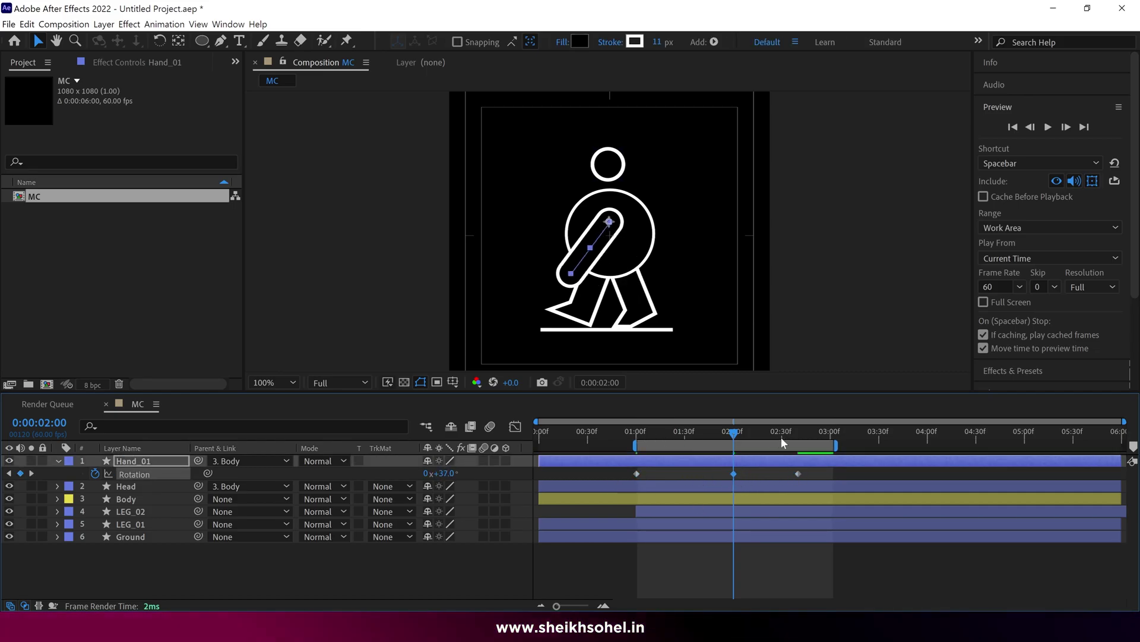
left_click_drag(780, 436, 833, 436)
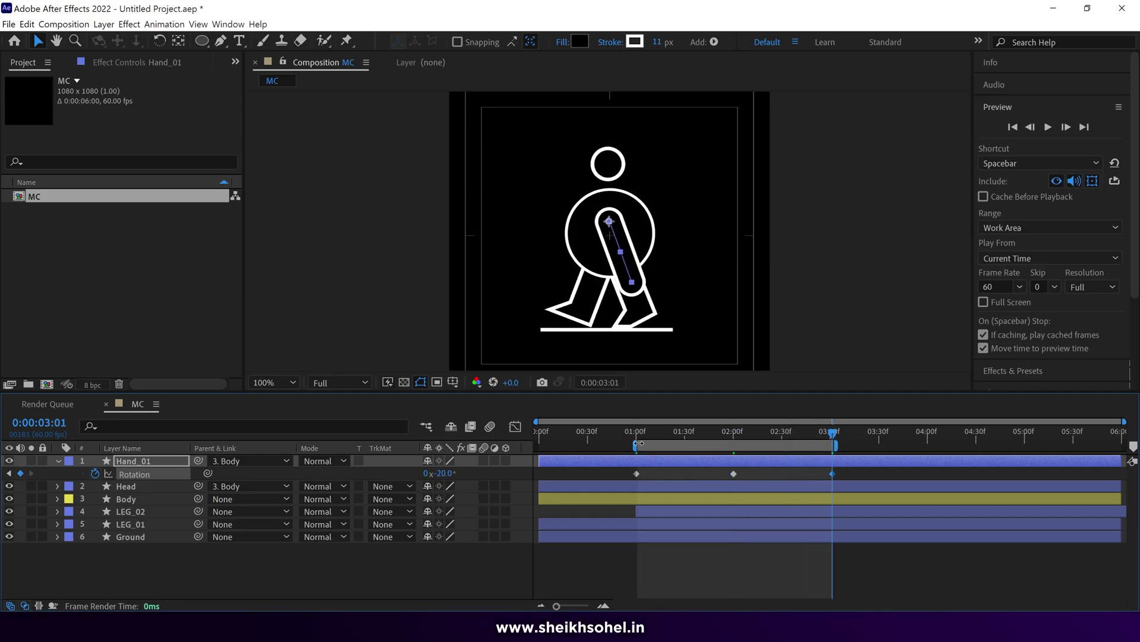
key("space")
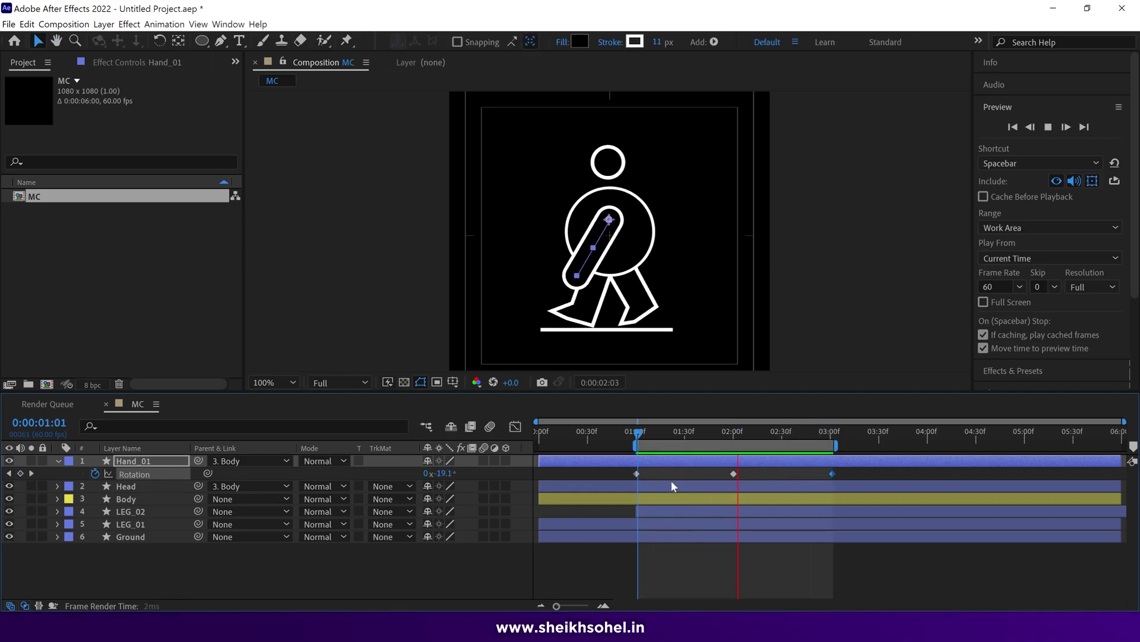
Step: Easy Ease all three Hand_01 rotation keyframes and slide them one second earlier
left_click_drag(849, 470, 603, 487)
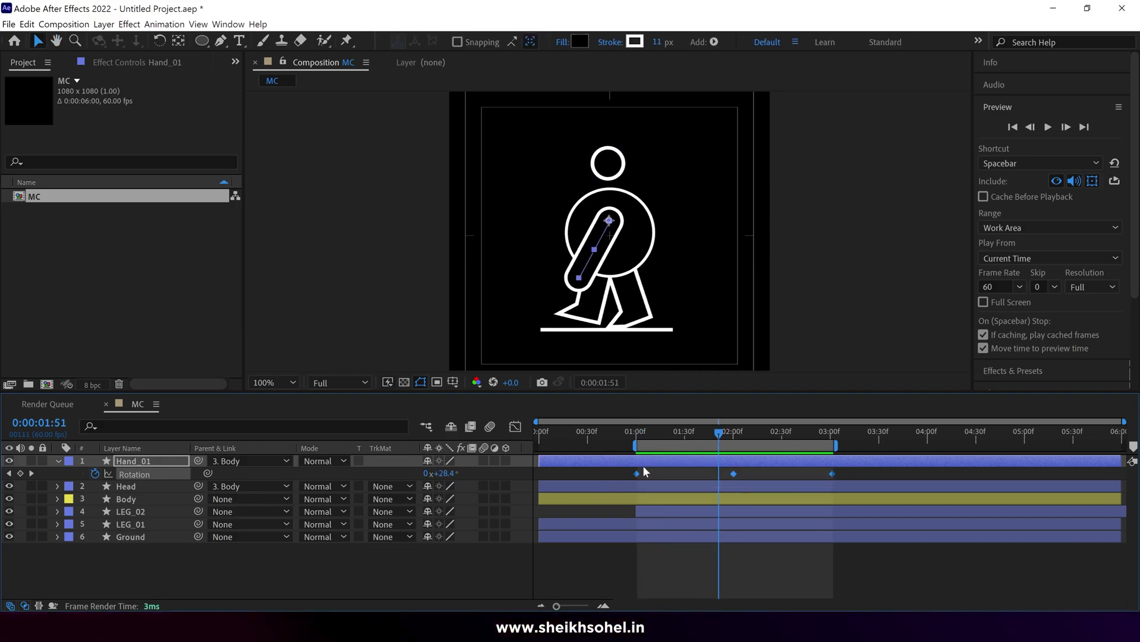
key("F9")
left_click(638, 433)
key("space")
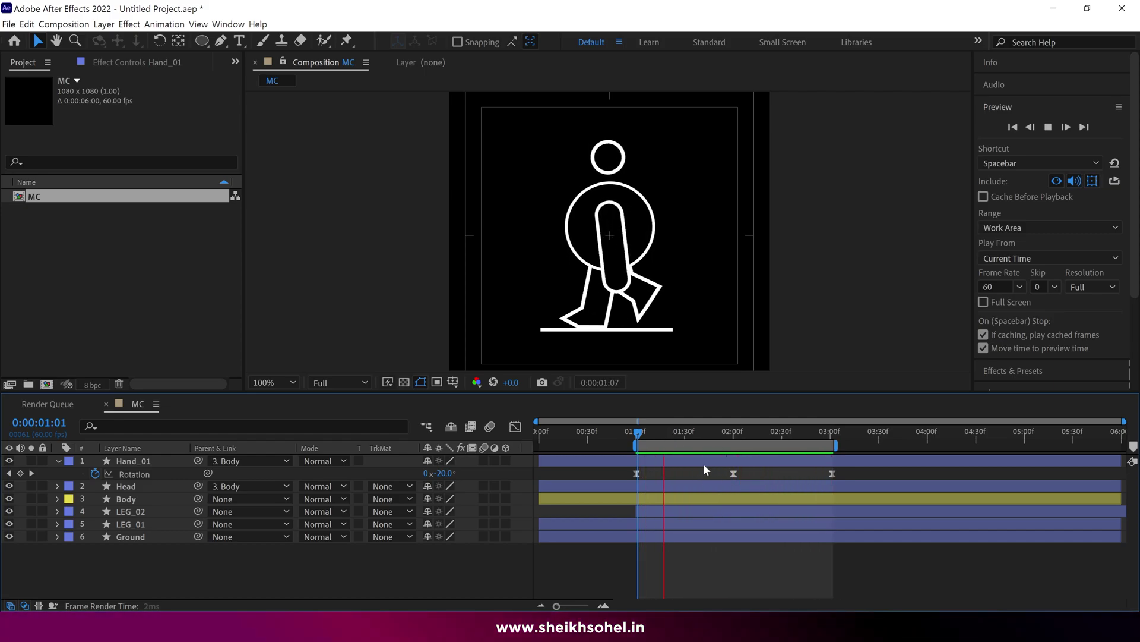
key("space")
left_click_drag(889, 467, 537, 479)
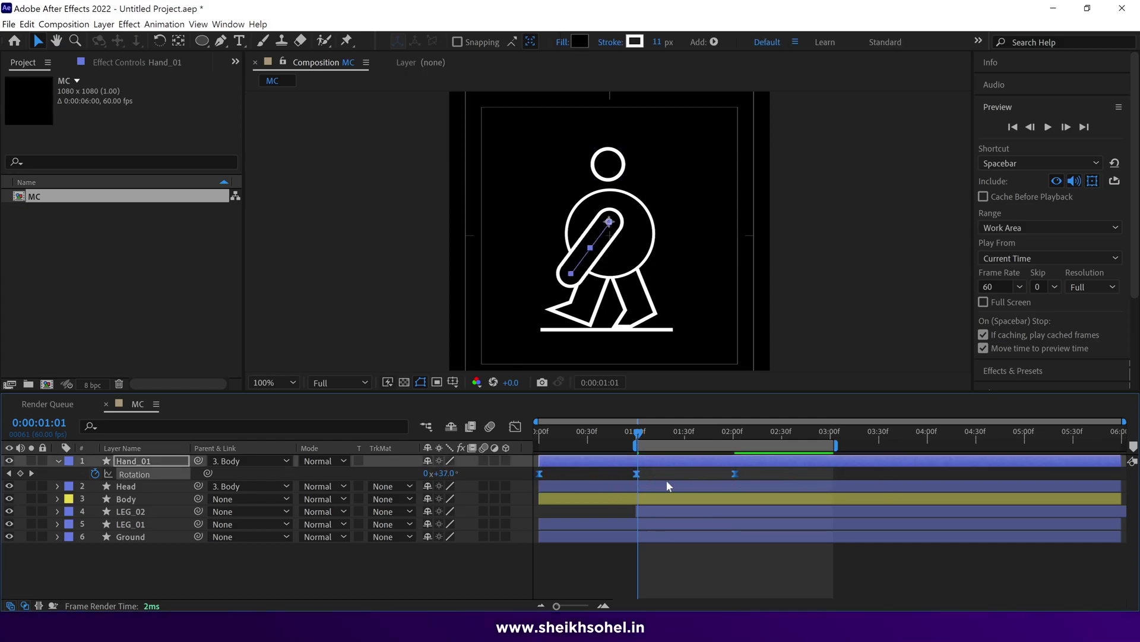
Step: Add a loopOutDuration("cycle") expression to Hand_01 rotation and slide the layer earlier
left_click(96, 473, "alt")
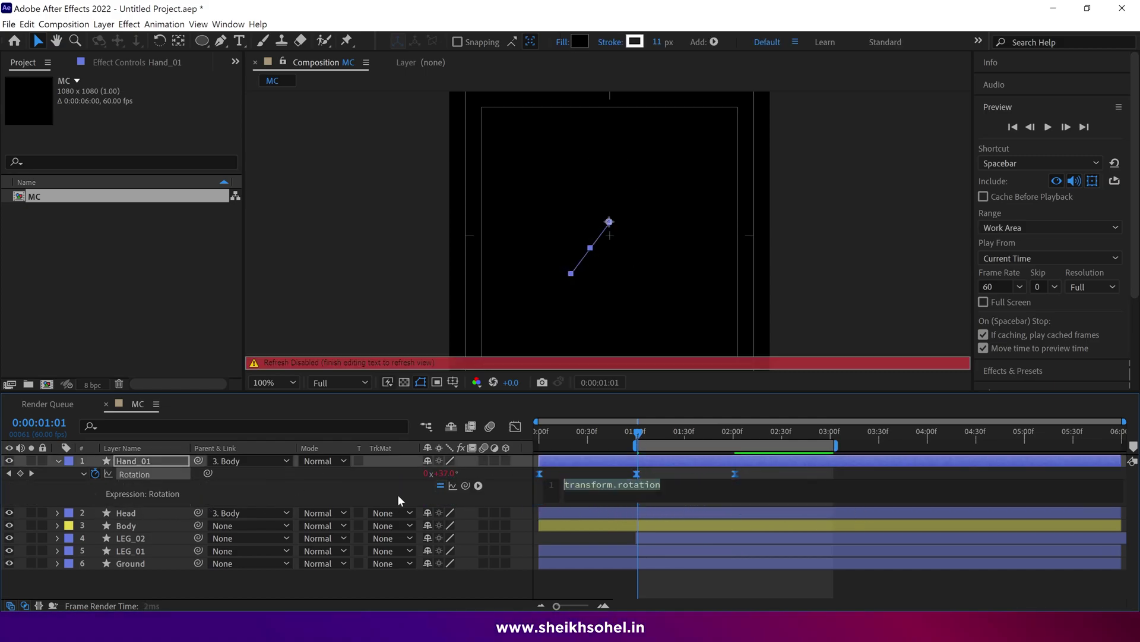
left_click(479, 485)
mouse_move(519, 407)
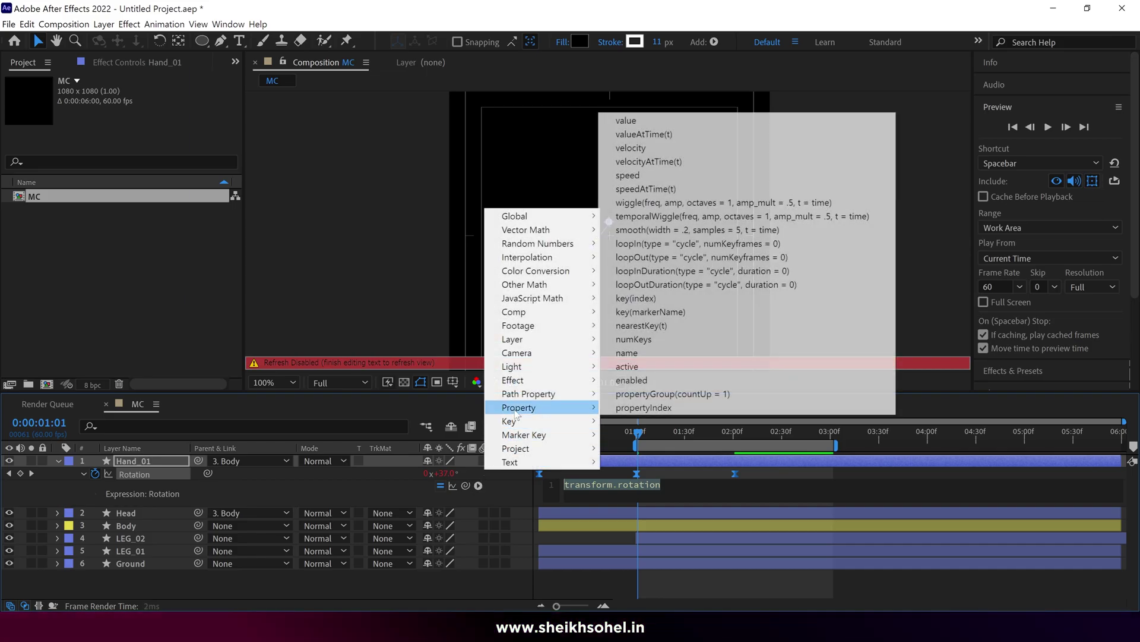
left_click(632, 285)
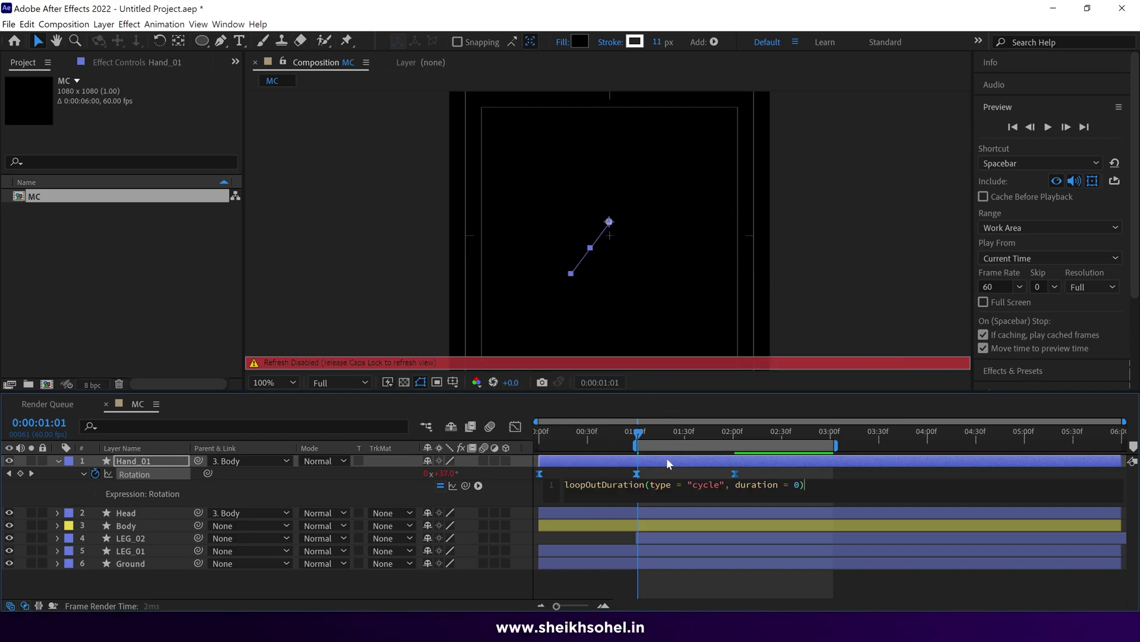
left_click(656, 432)
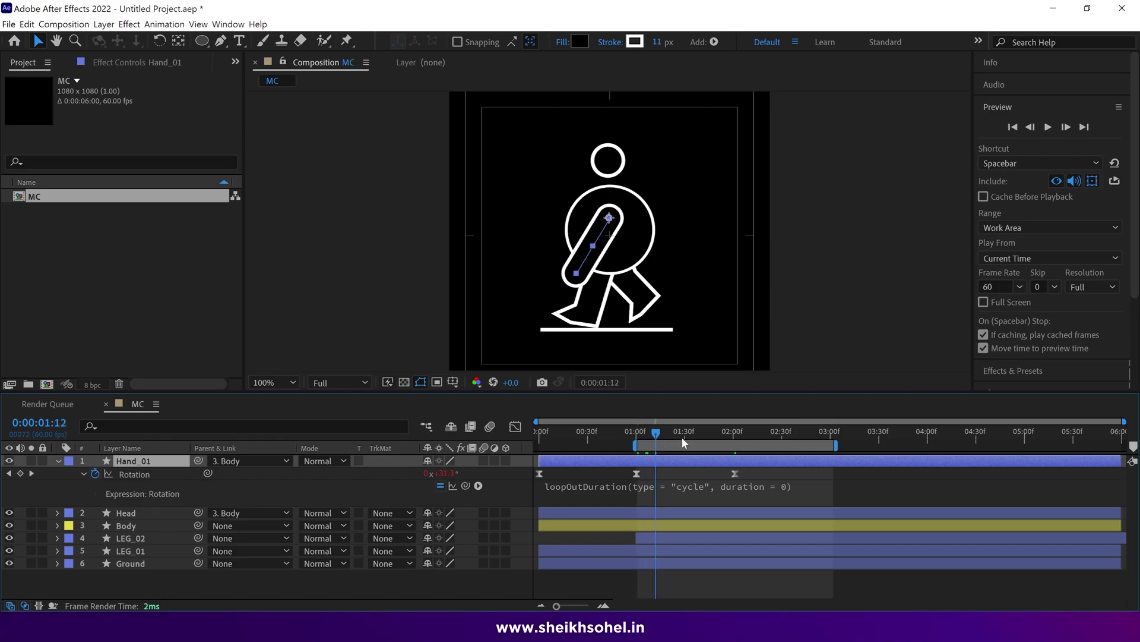
key("space")
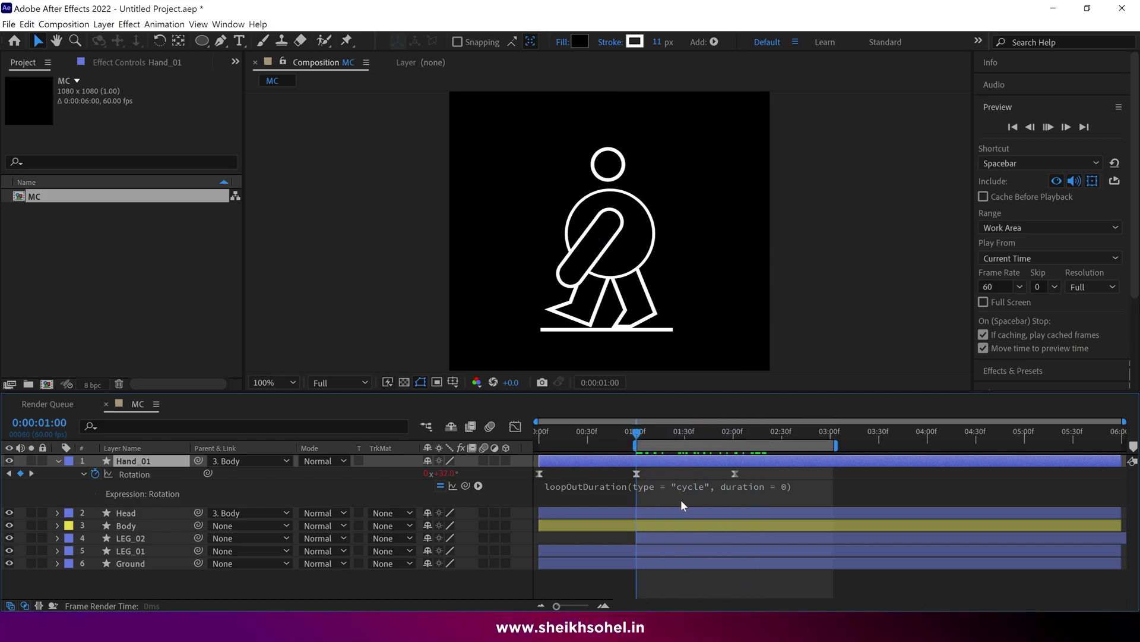
left_click_drag(700, 460, 601, 459)
key("space")
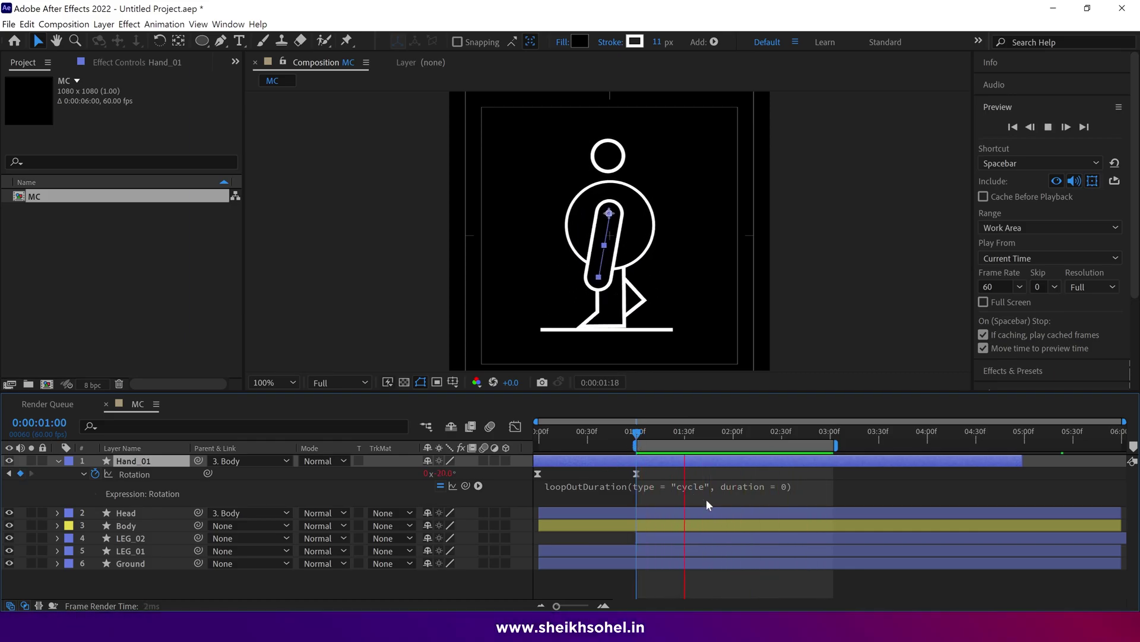
Step: Duplicate Hand_01 as Hand_02, move it below LEG_02, and offset its timing
key("space")
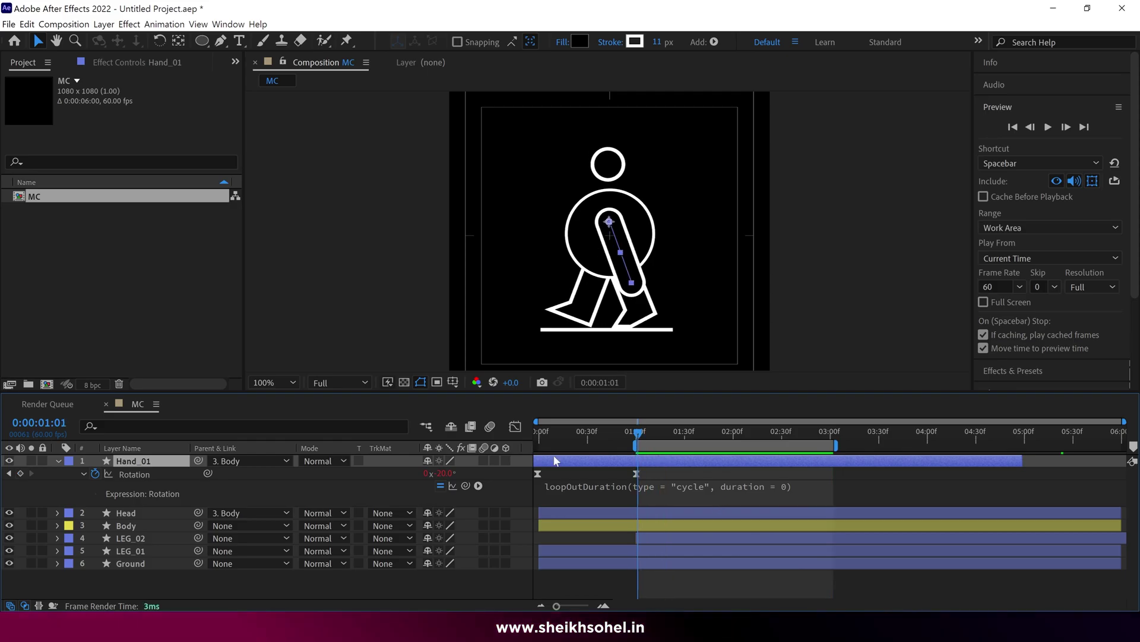
key("ctrl+d")
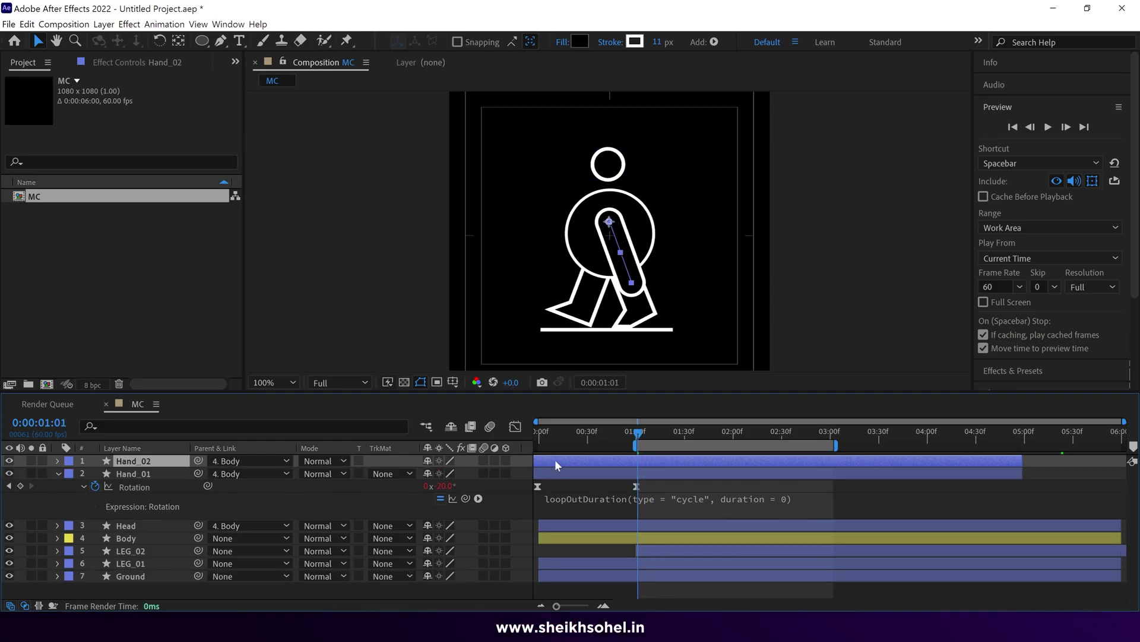
left_click_drag(555, 458, 657, 465)
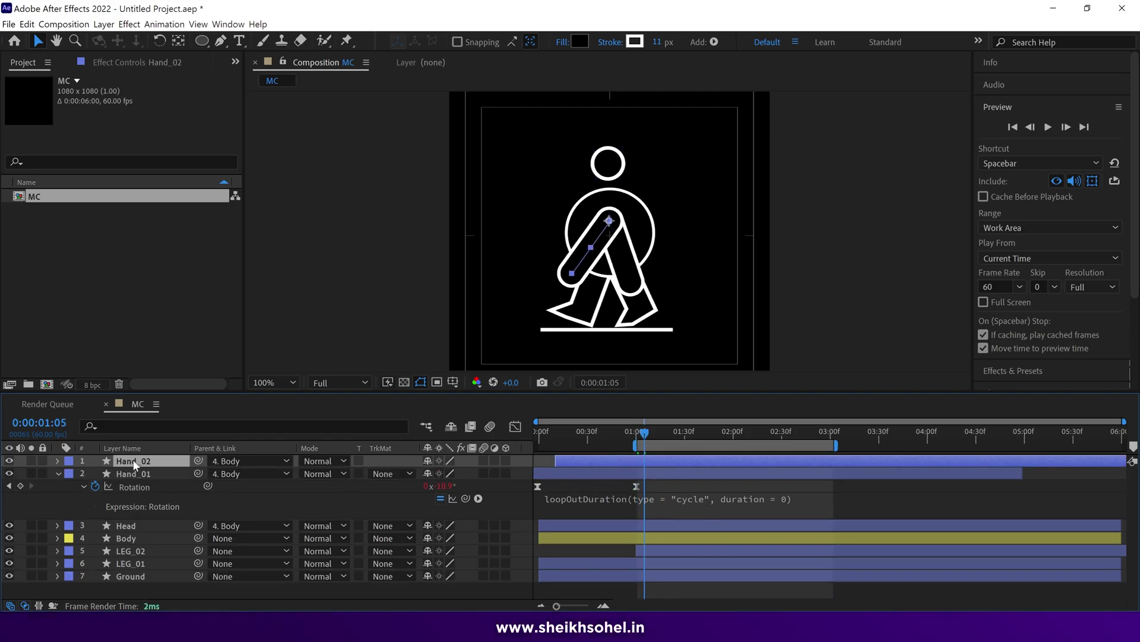
left_click_drag(587, 460, 603, 557)
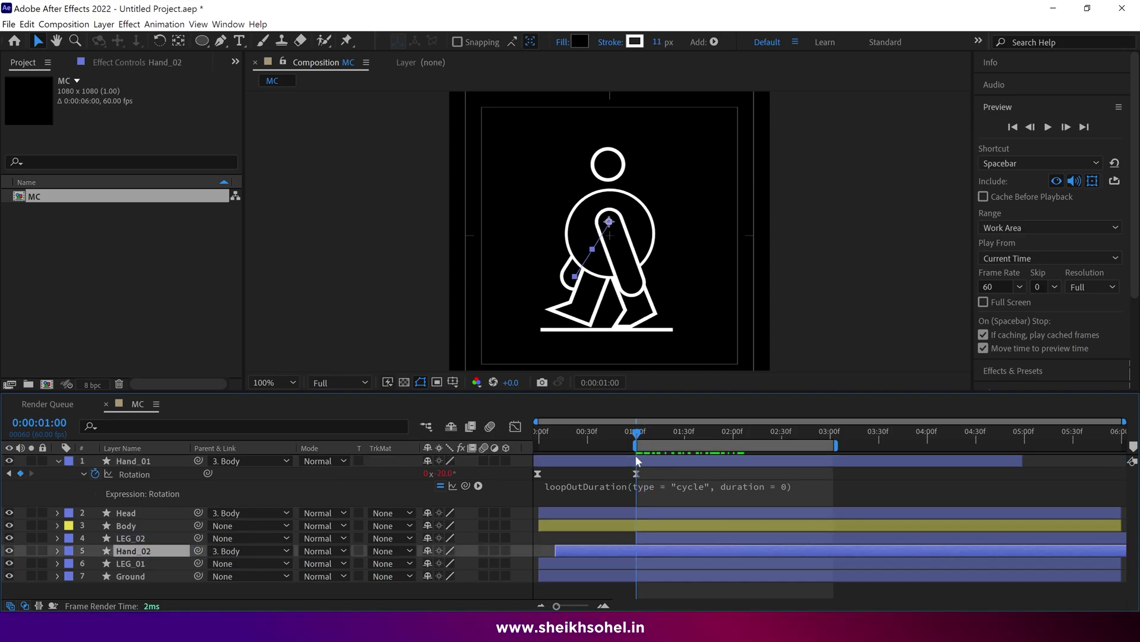
key("u")
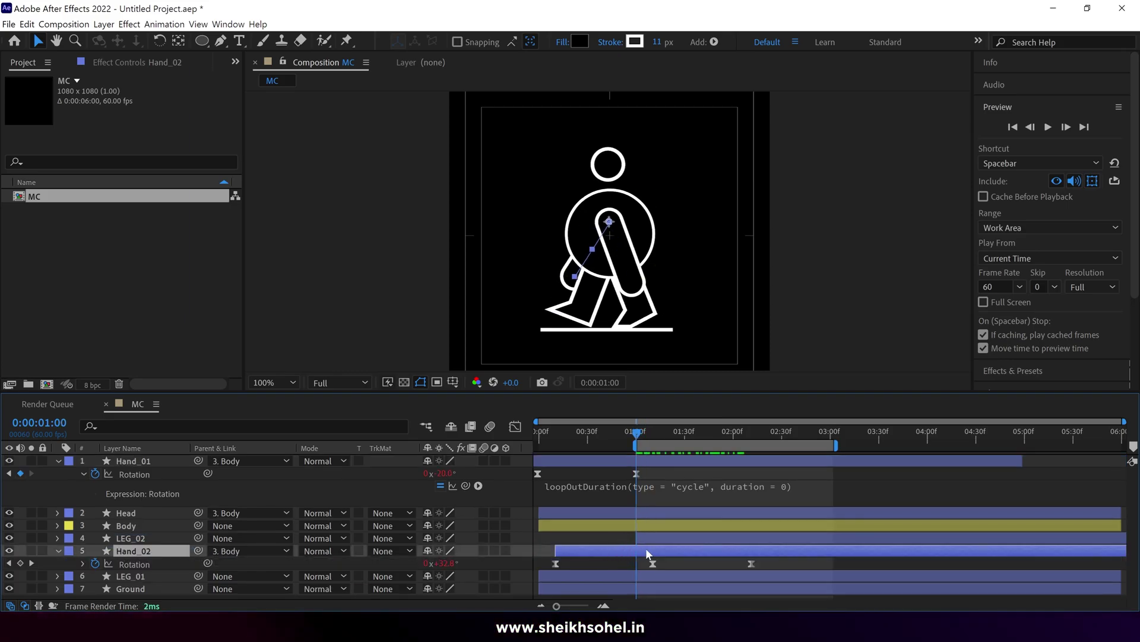
left_click_drag(647, 549, 632, 549)
key("space")
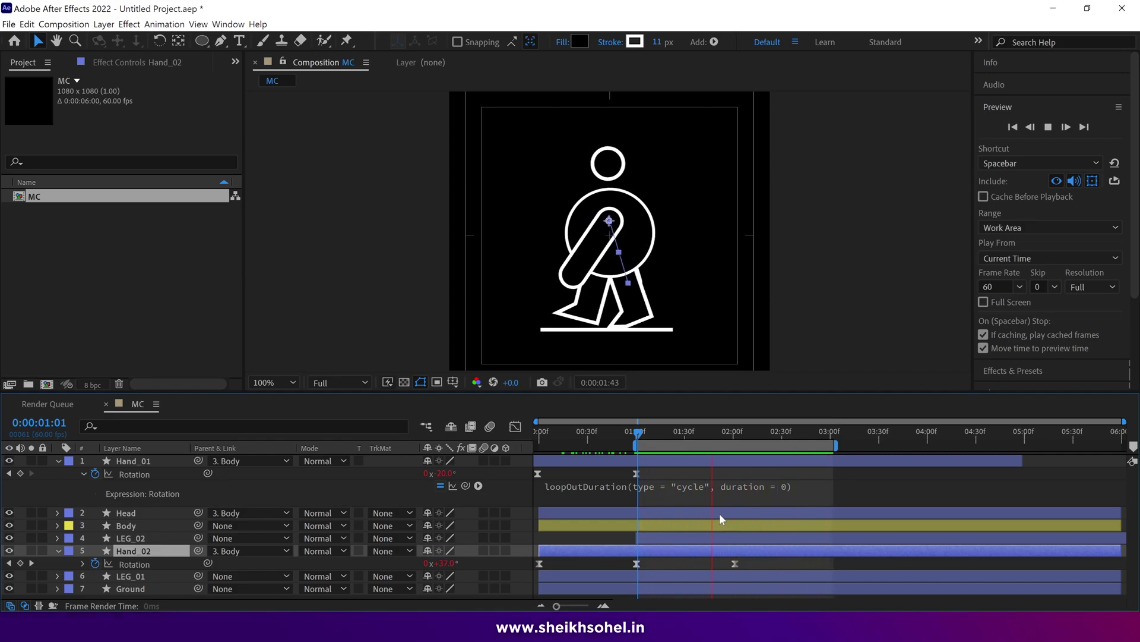
key("ctrl+shift+a")
key("u")
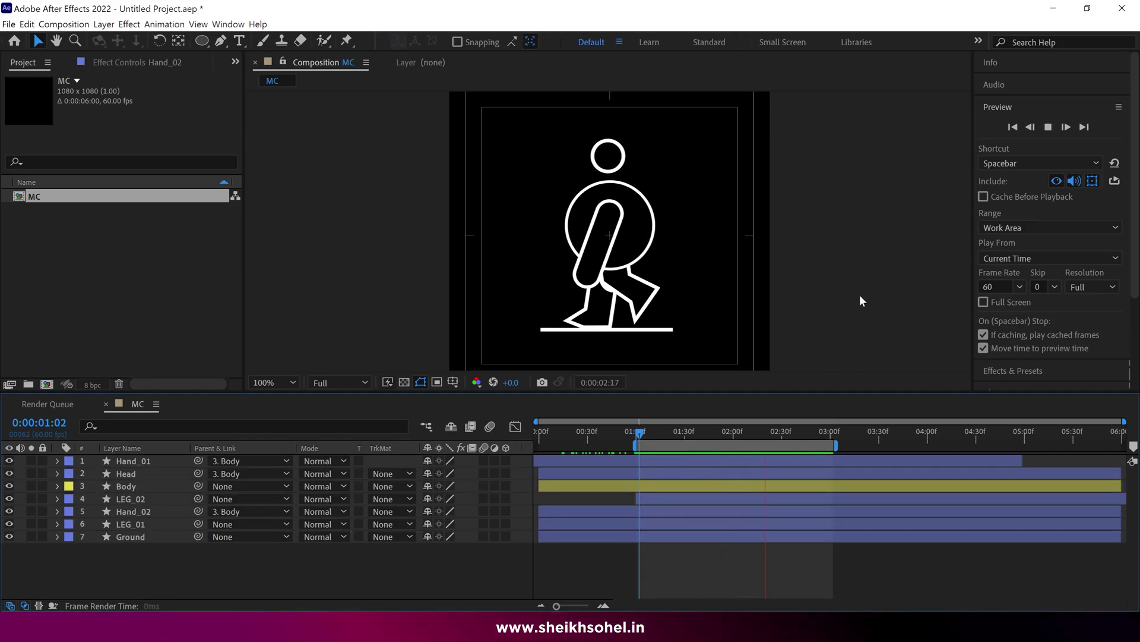